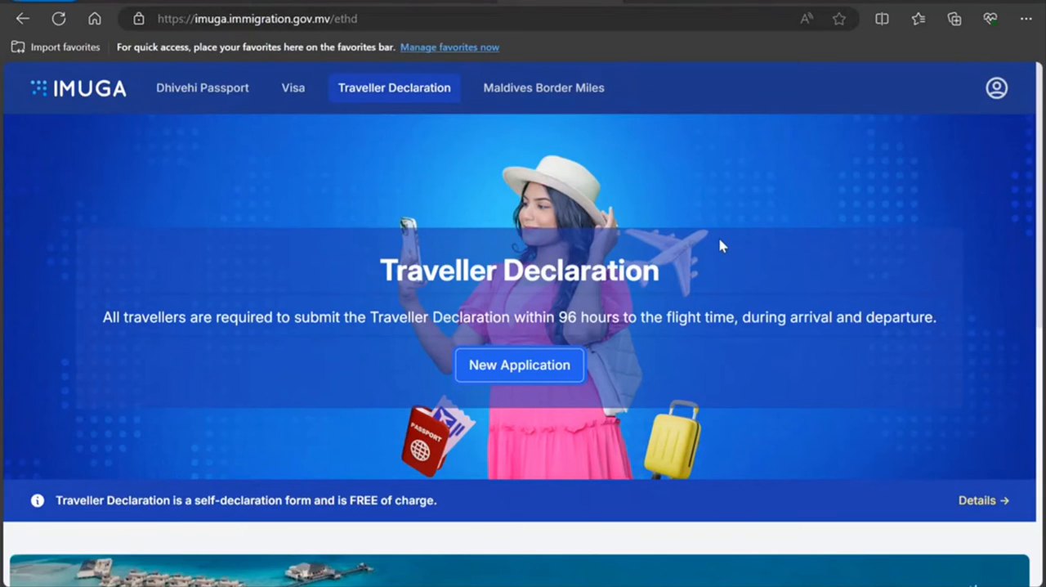
Step: Start a new traveller declaration for travelling to Maldives, skipping the passport photo upload
click(537, 379)
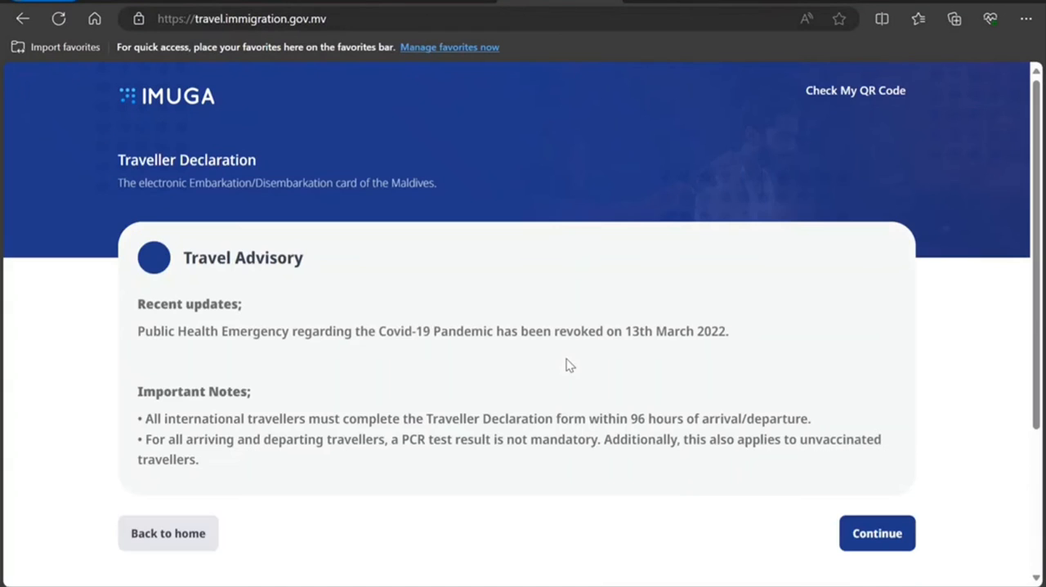
scroll(577, 373, down, 3)
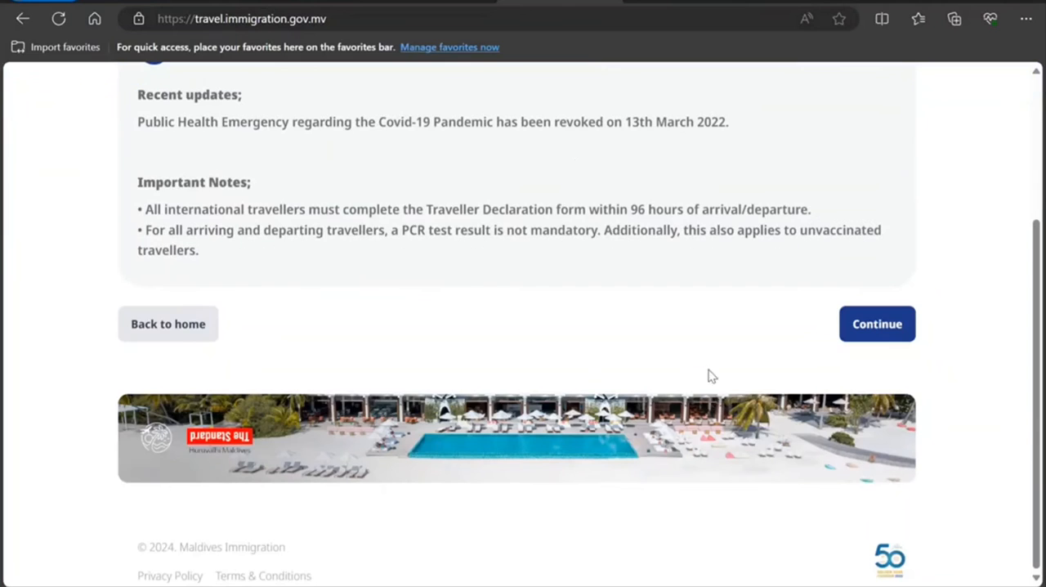
click(898, 331)
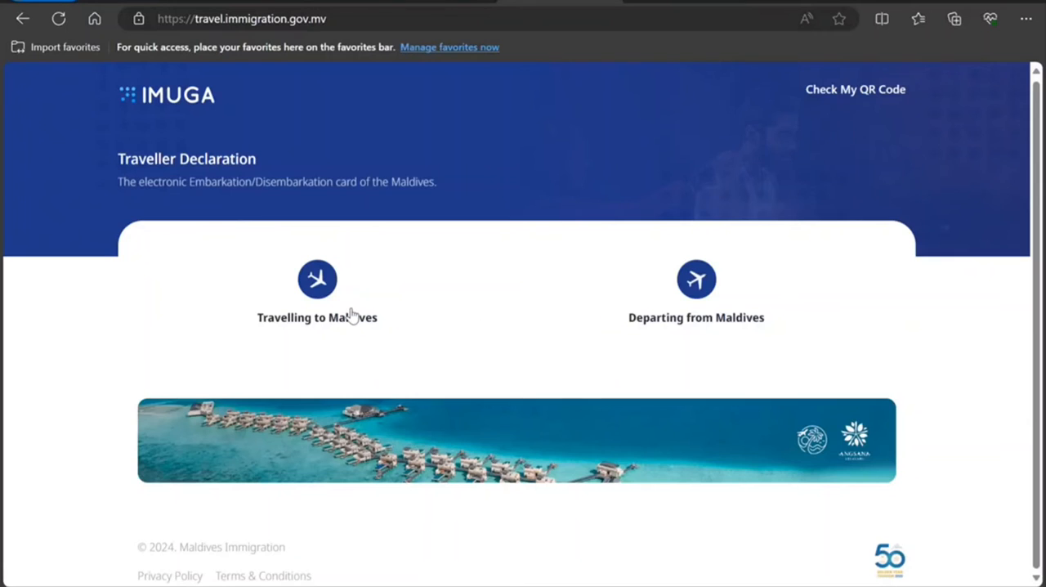
click(325, 315)
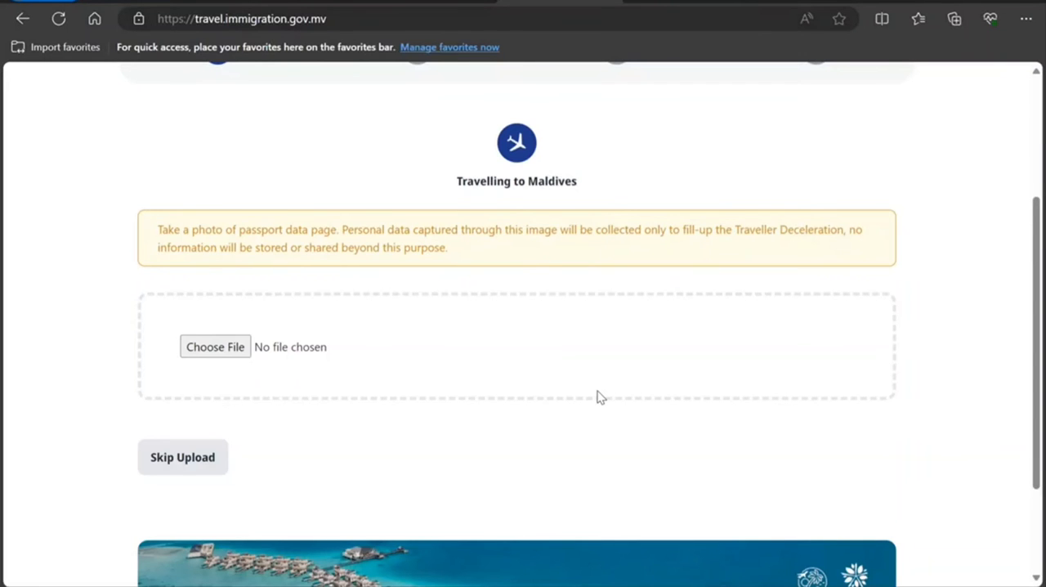
scroll(604, 390, down, 2)
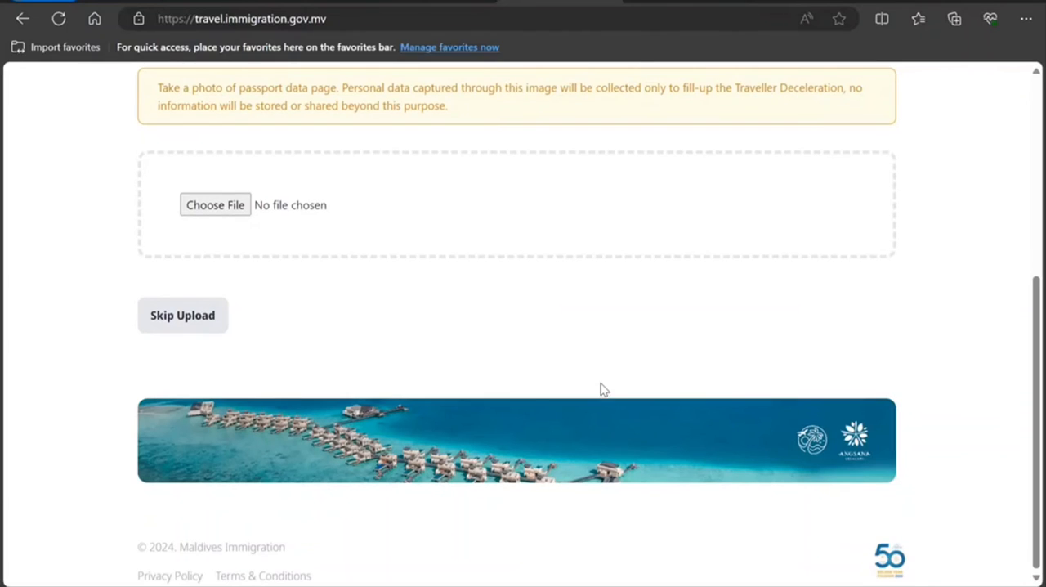
click(169, 317)
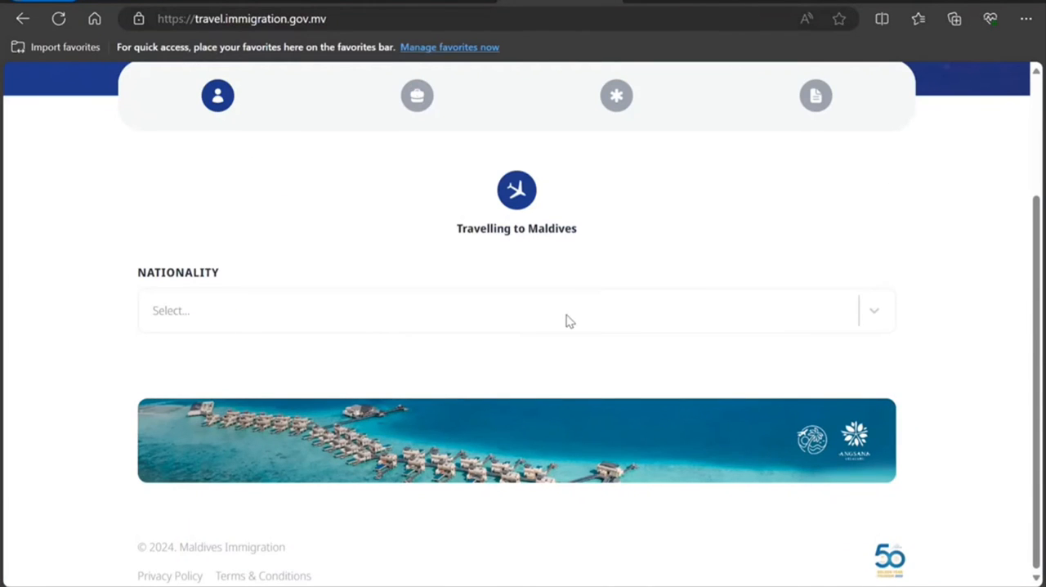
Step: Set the nationality to Canadian and the purpose of visit to Holiday
click(459, 320)
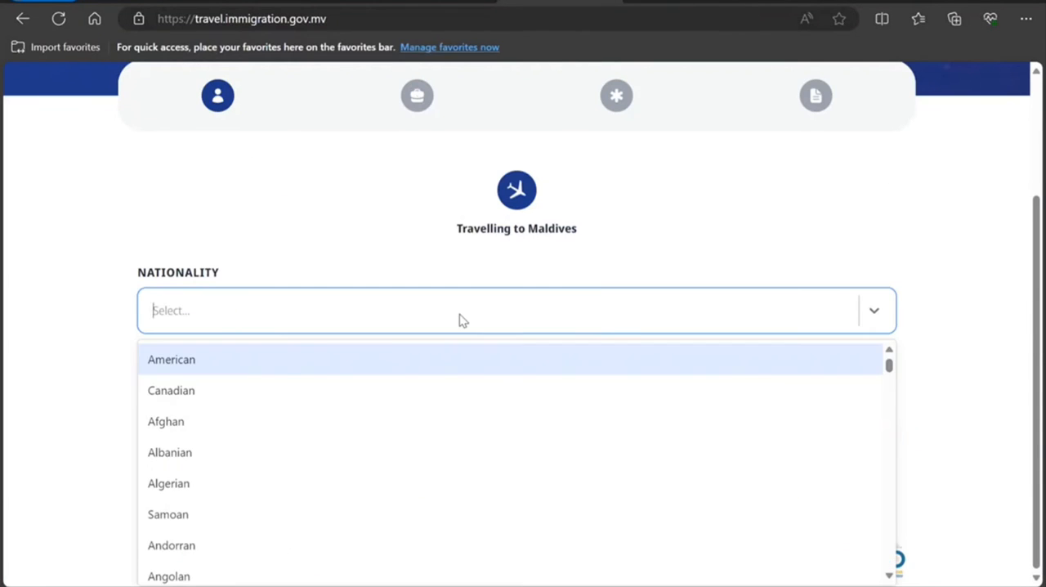
click(370, 390)
scroll(393, 343, down, 2)
click(385, 240)
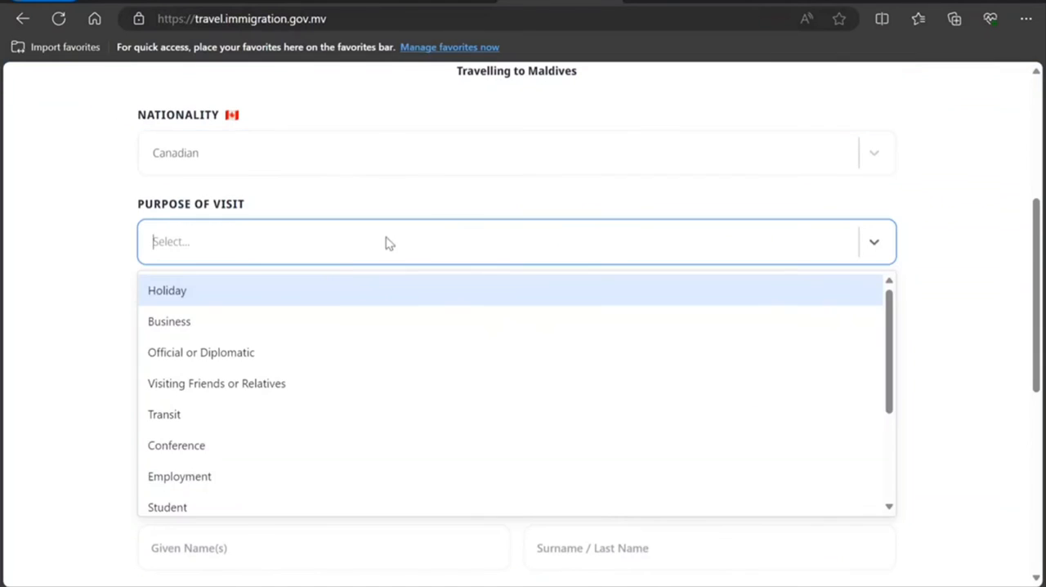
click(335, 304)
Step: Enter the traveller's given name and surname in the personal details and set the sex to Male
scroll(299, 311, down, 4)
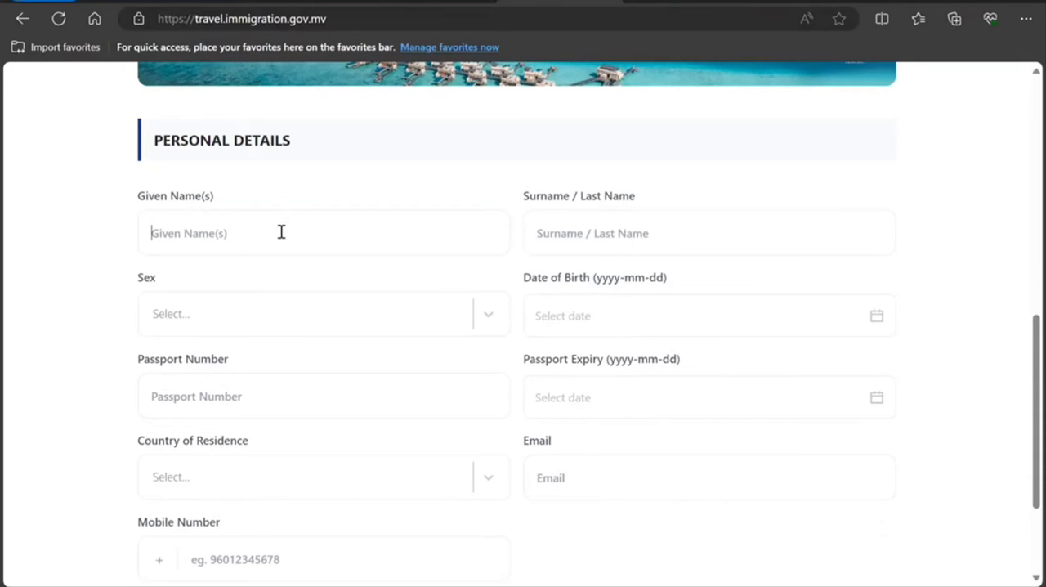
text(Tutu)
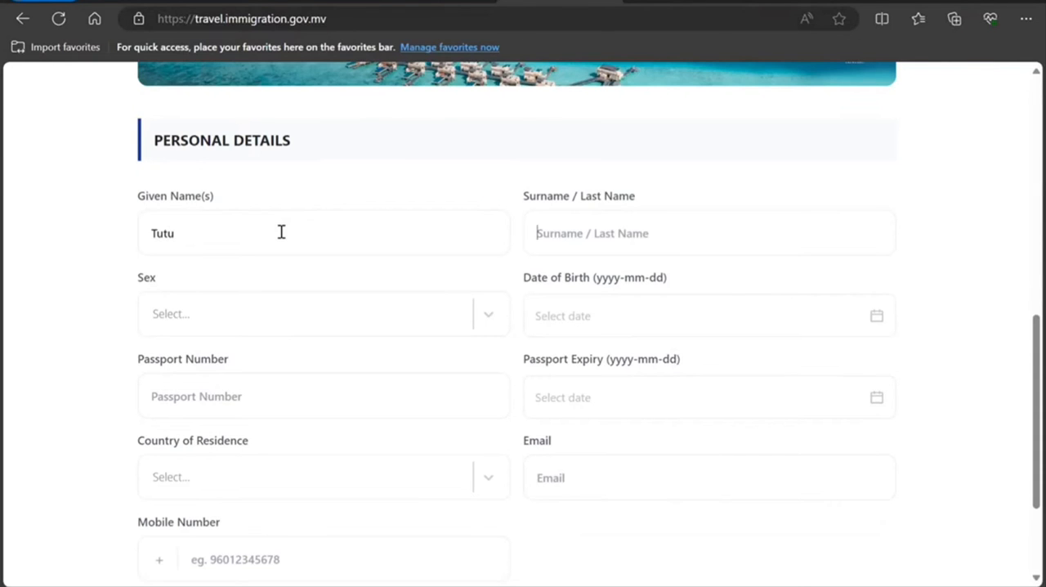
text(tatatt)
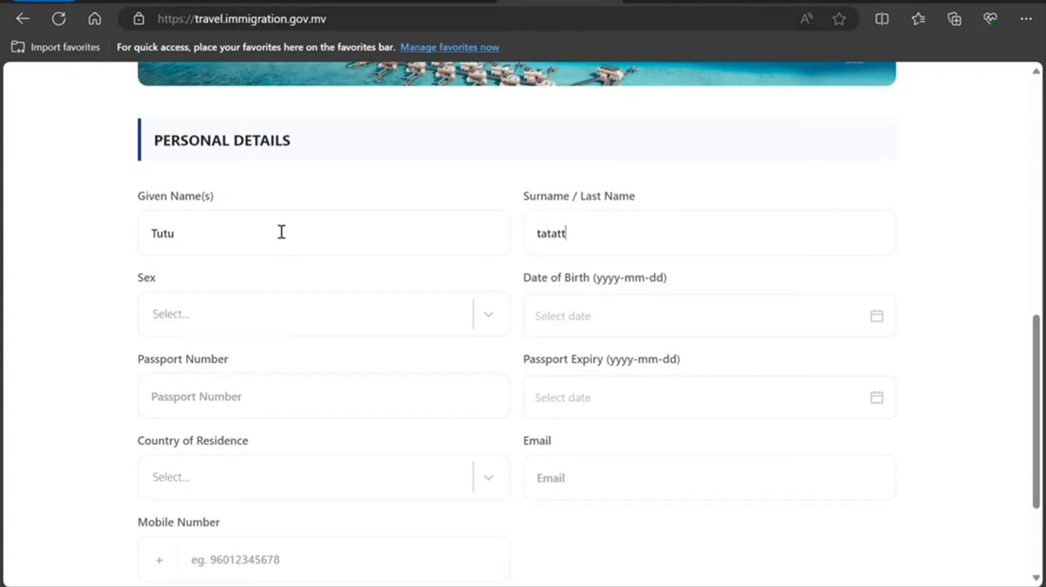
click(316, 314)
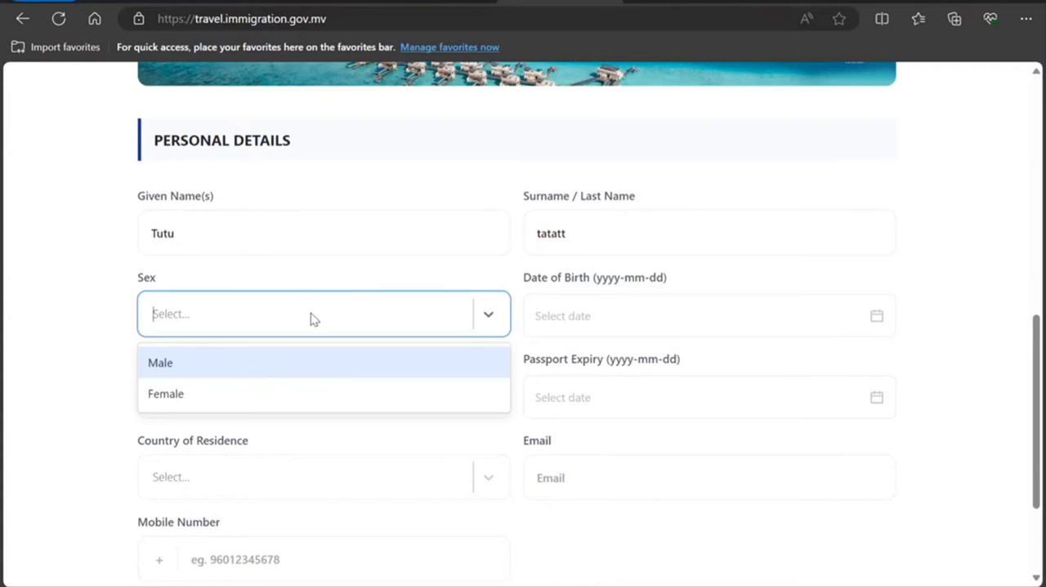
click(262, 372)
Step: Fill in the traveller's date of birth in the personal details
click(572, 324)
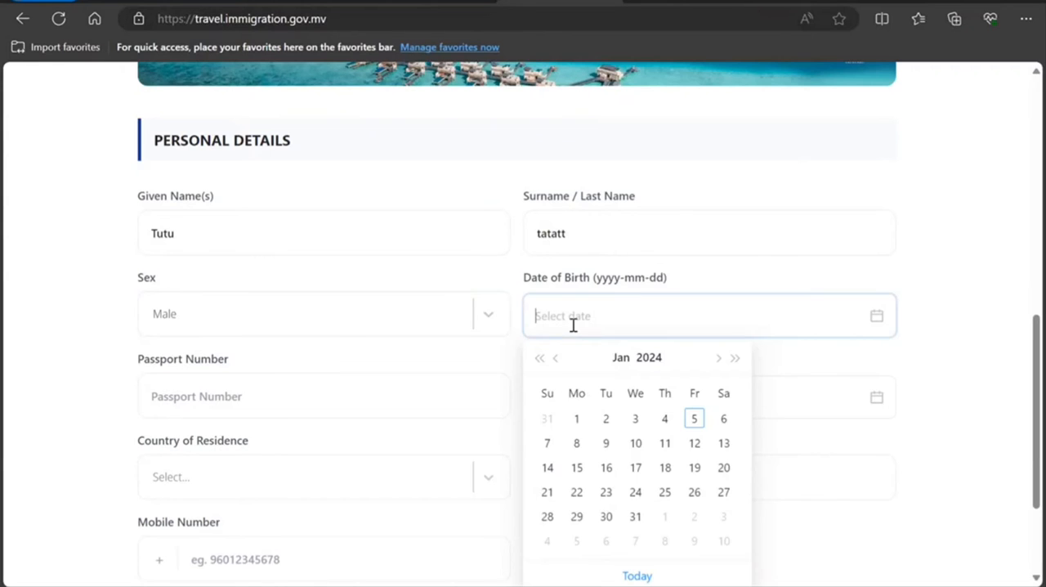
click(654, 363)
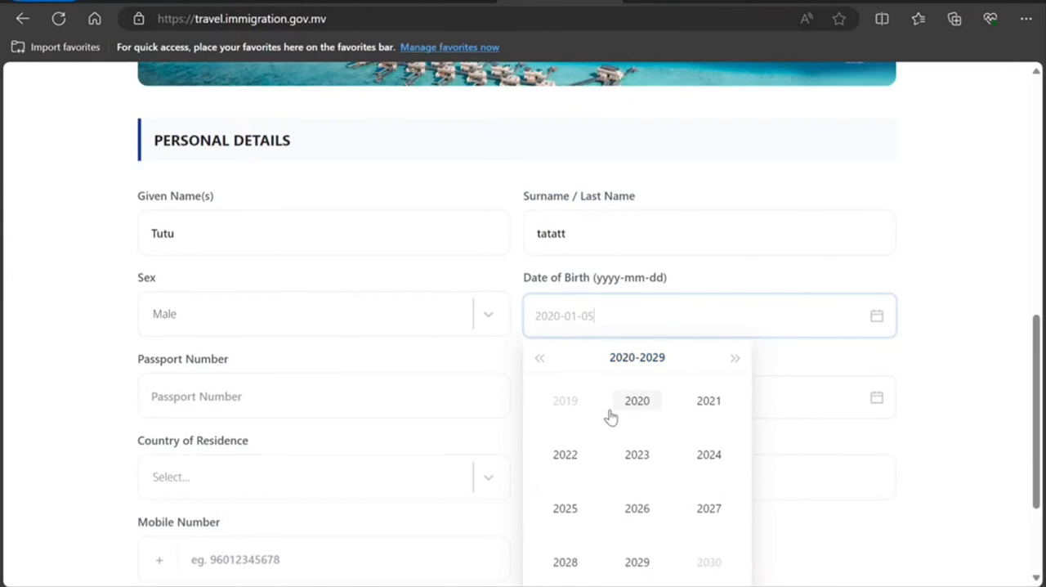
click(539, 359)
click(540, 360)
click(539, 359)
click(539, 360)
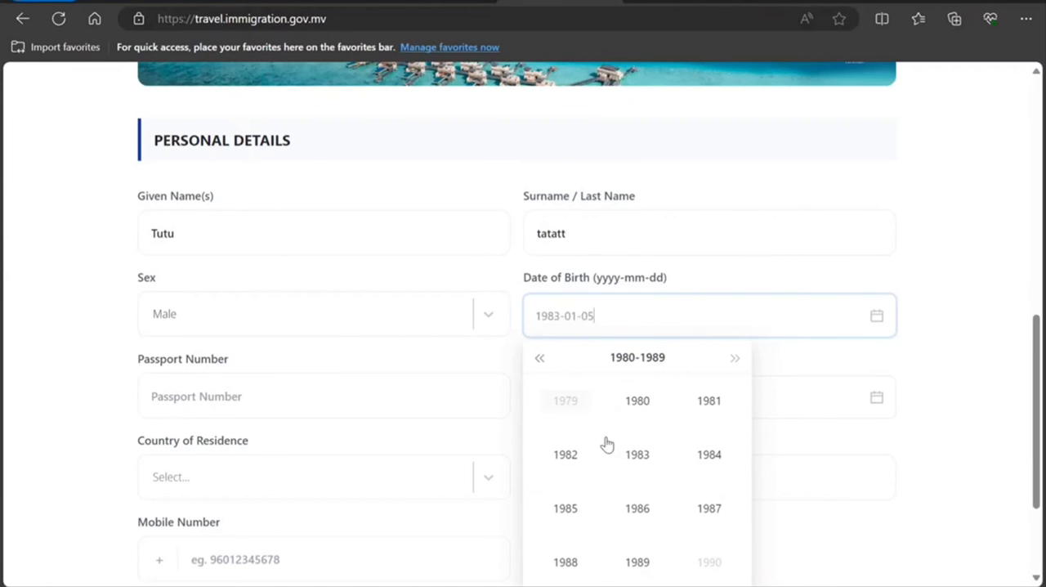
click(645, 523)
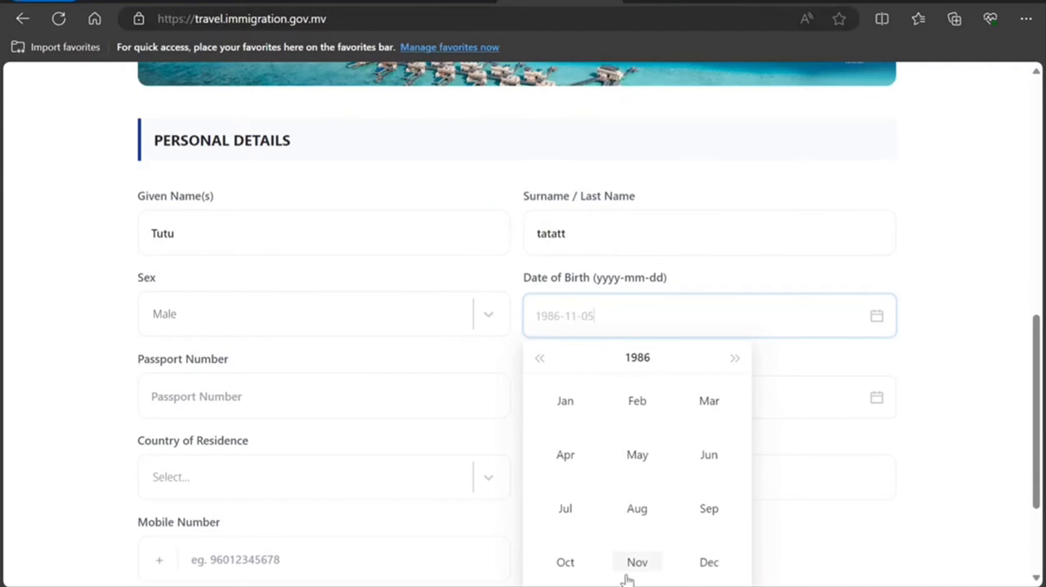
click(643, 530)
click(635, 443)
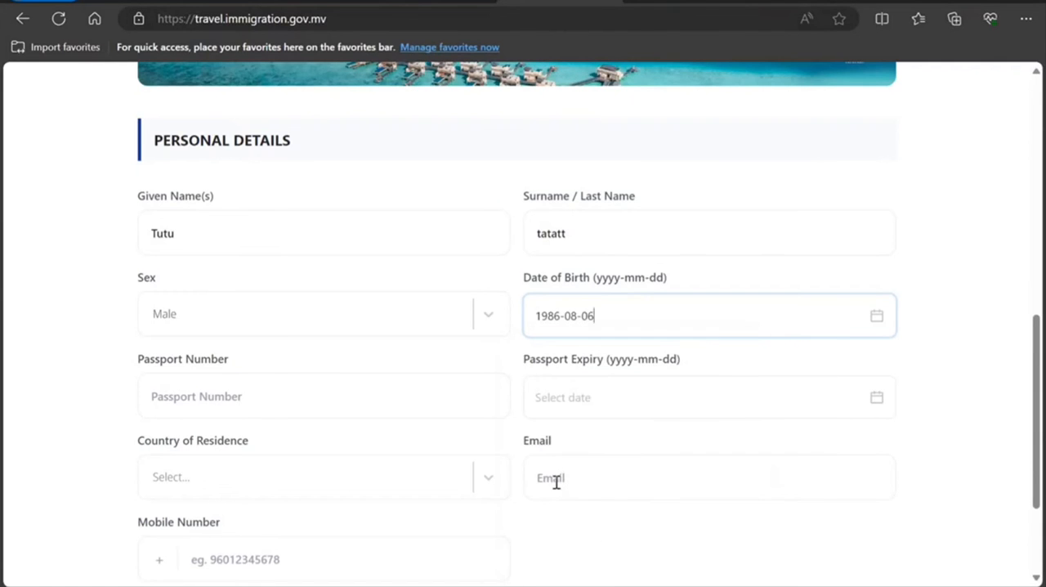
Step: Enter the traveller's passport number in the personal details
click(312, 399)
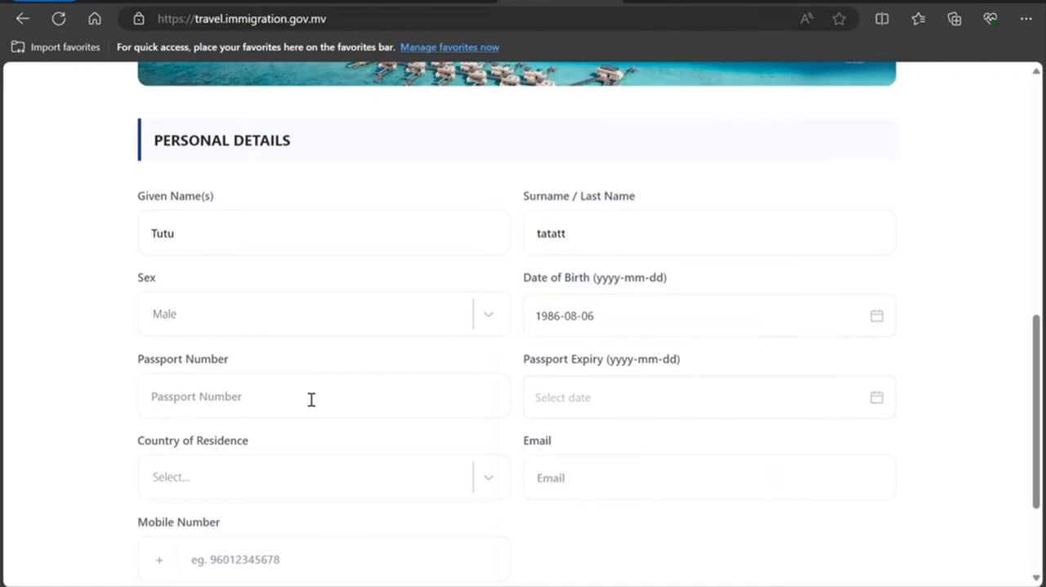
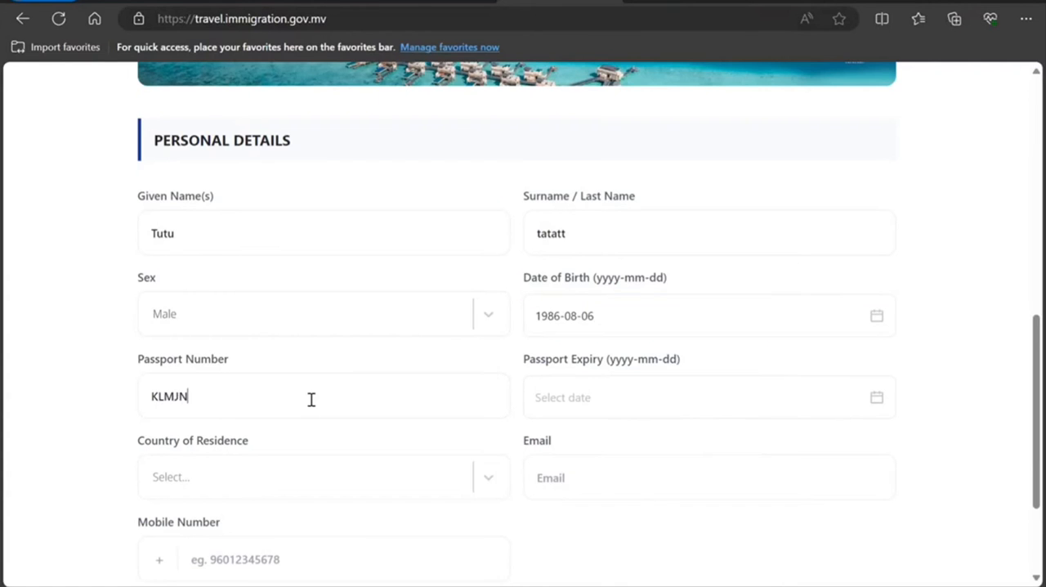
Step: Set the passport expiry date to 2029-02-01
click(651, 415)
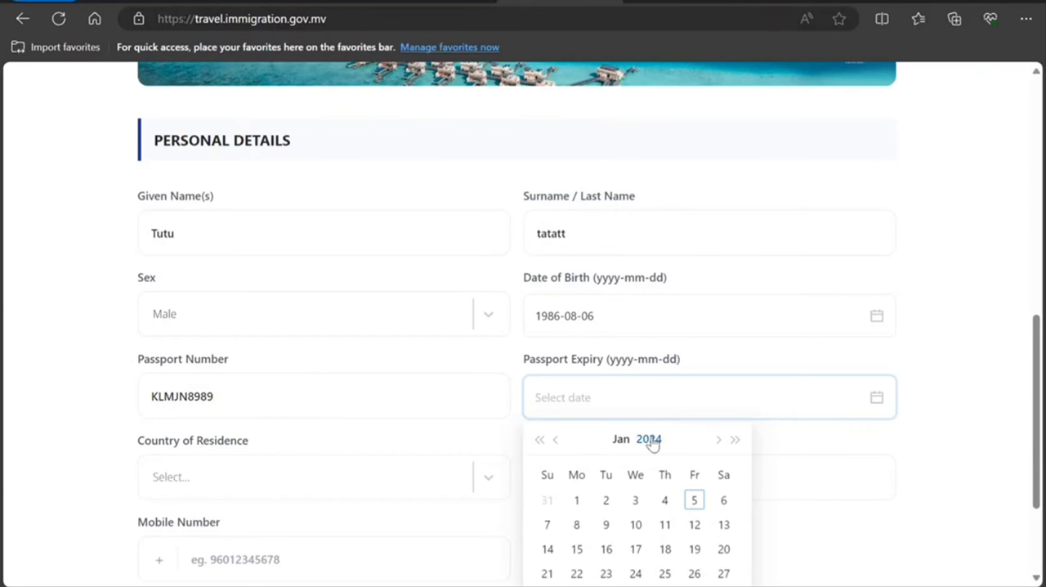
click(657, 444)
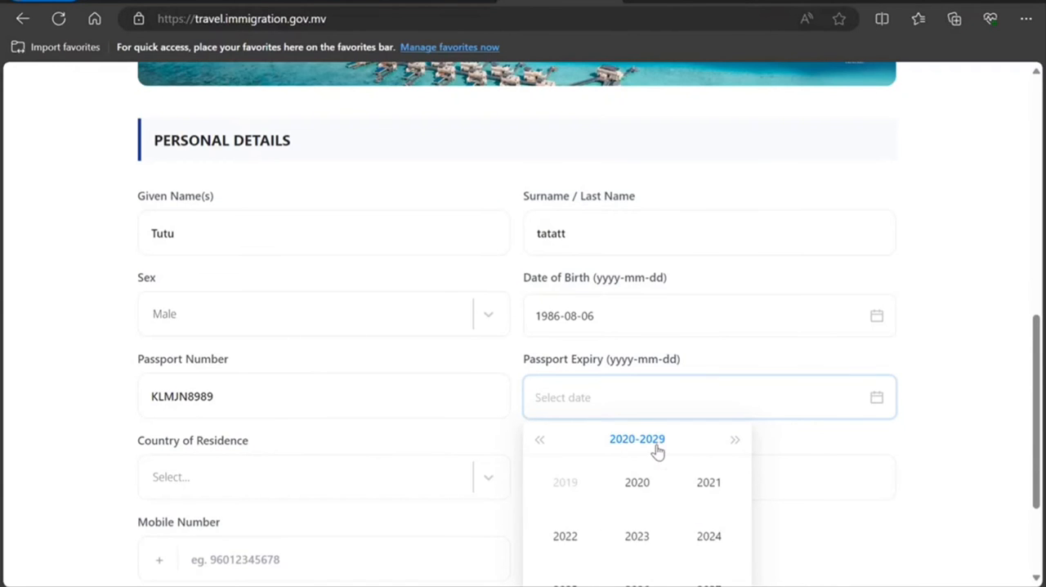
scroll(654, 498, down, 2)
click(646, 490)
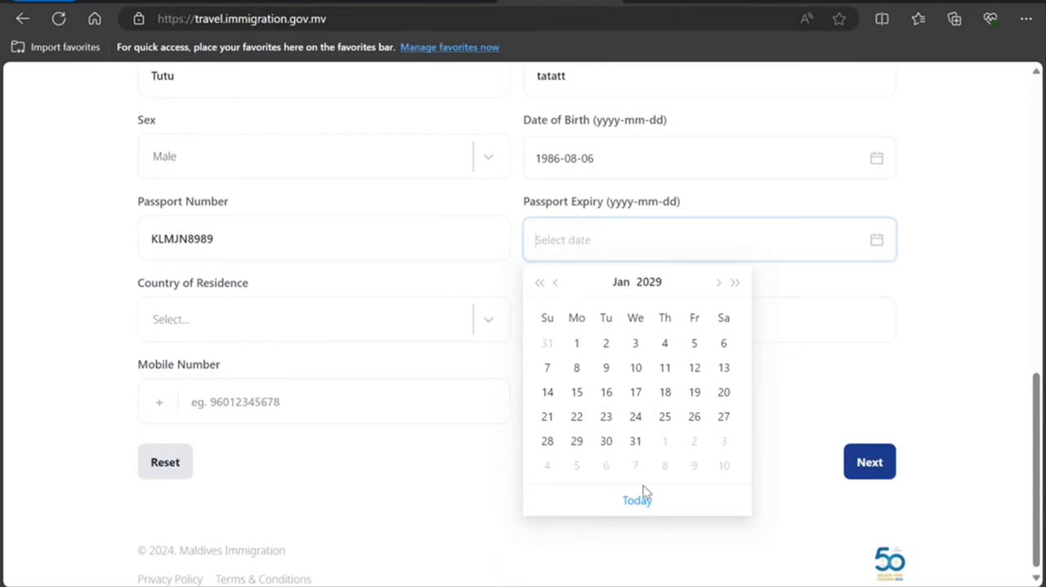
click(664, 438)
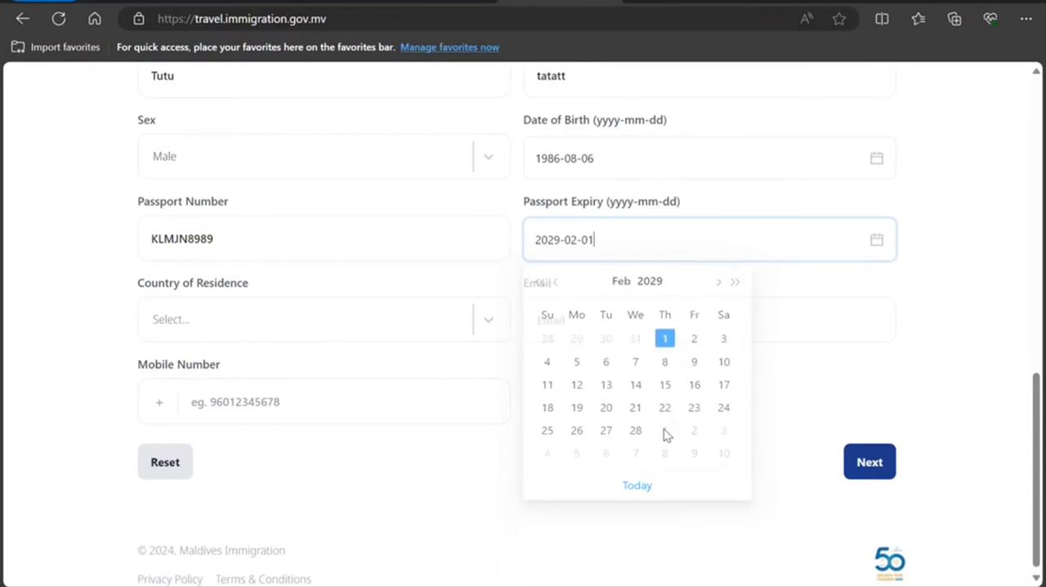
Step: Set the country of residence to Canada and try to proceed to the next page of the form
click(286, 327)
click(254, 392)
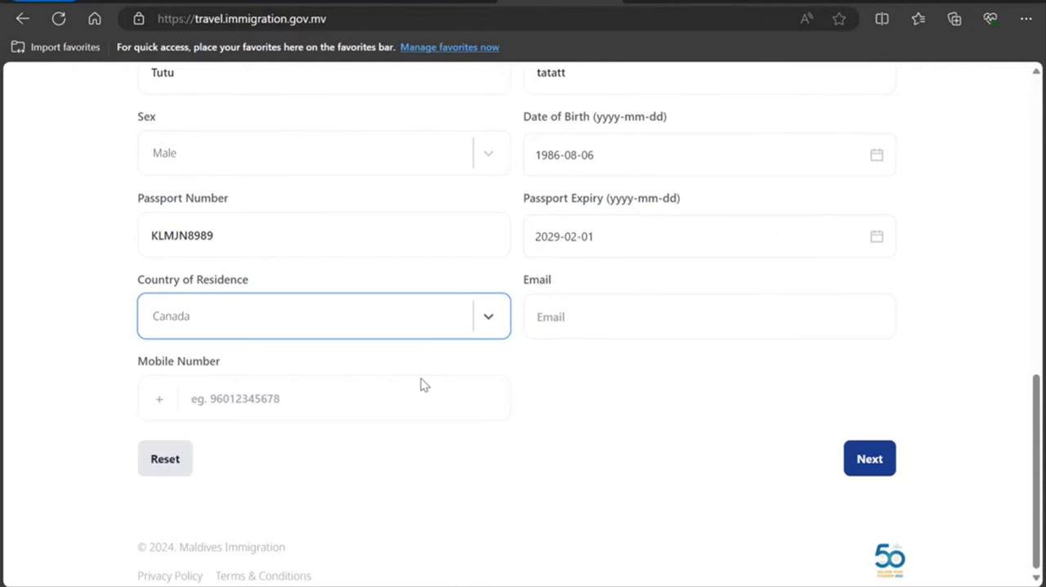
click(981, 405)
click(884, 471)
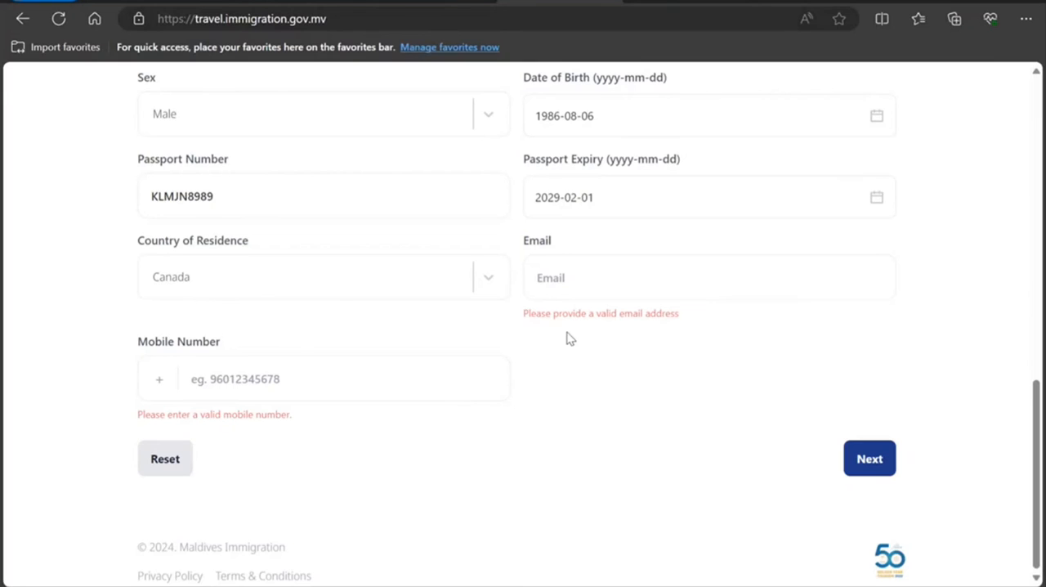
Step: Fill in the traveller's email address in the personal details
click(587, 288)
text(nk)
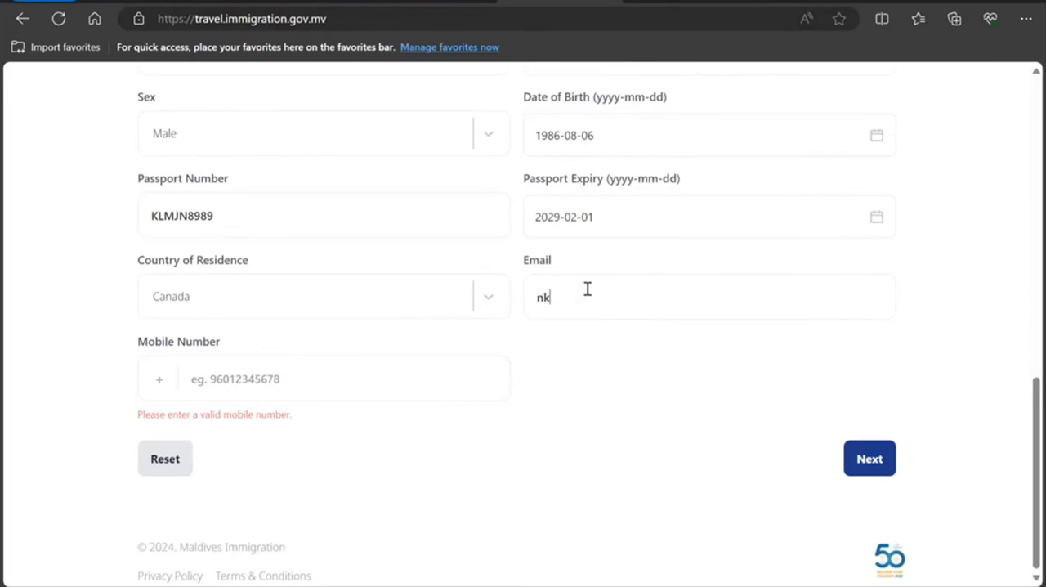
text(nknkn@dfdfd.nnjnj)
Step: Enter the traveller's mobile number and proceed to the travel details page
click(418, 366)
text(9)
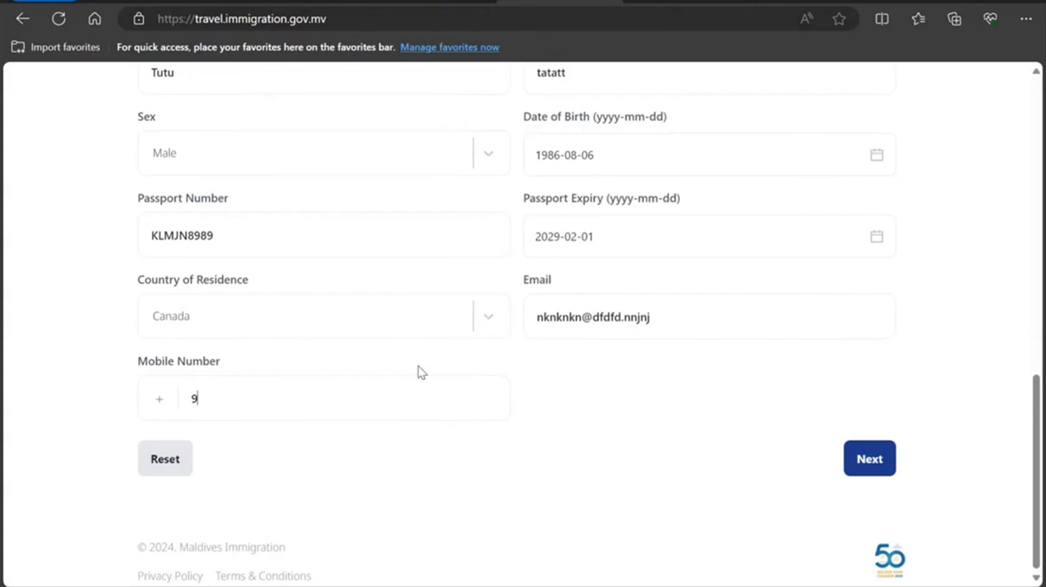
text(99999999999)
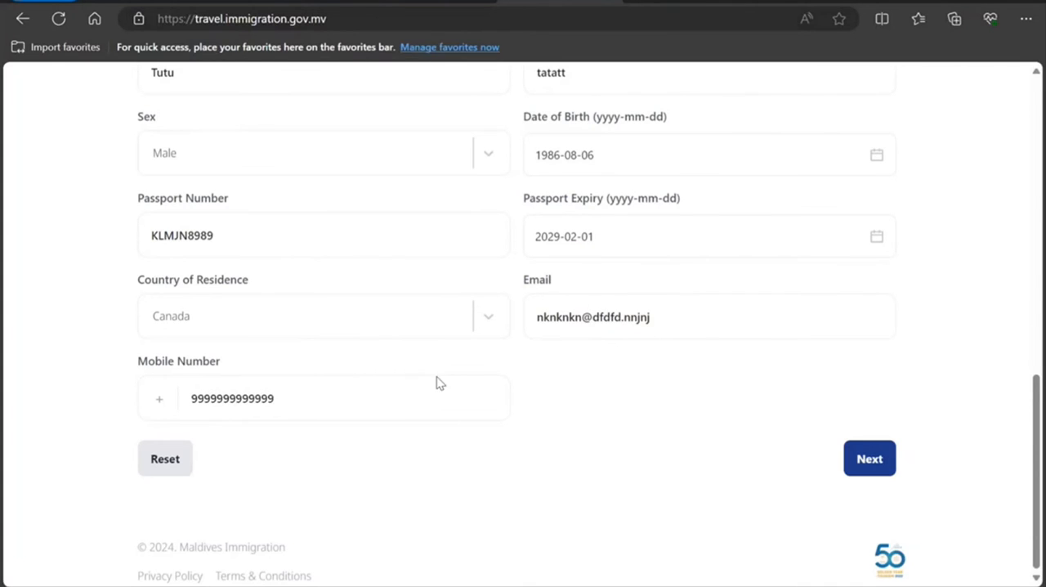
click(868, 459)
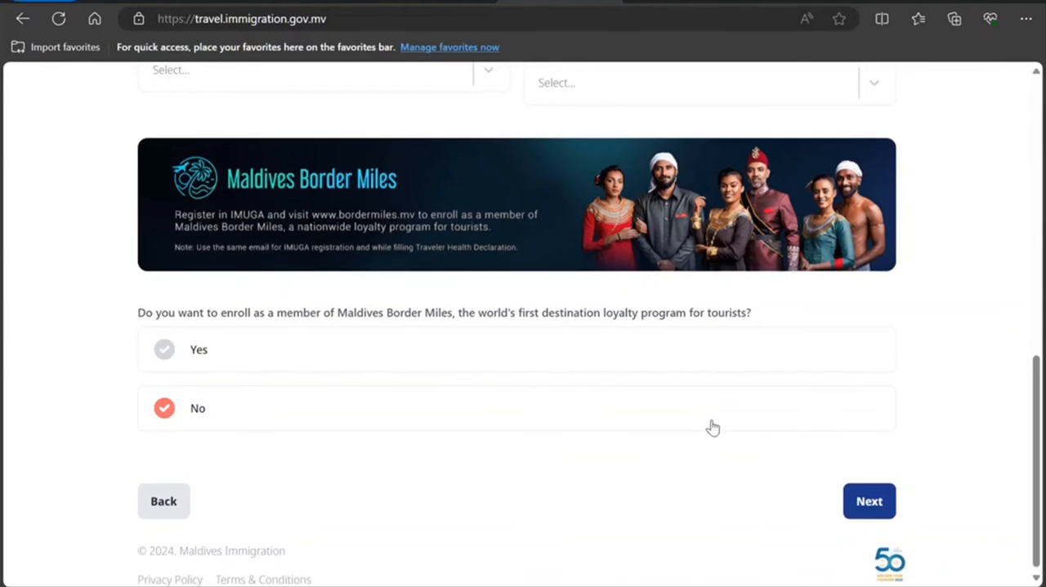
Step: Set the port of entry to Uligamu Seaport and the date of arrival to 2024-01-31 in the travel details
scroll(712, 425, up, 7)
scroll(712, 421, up, 2)
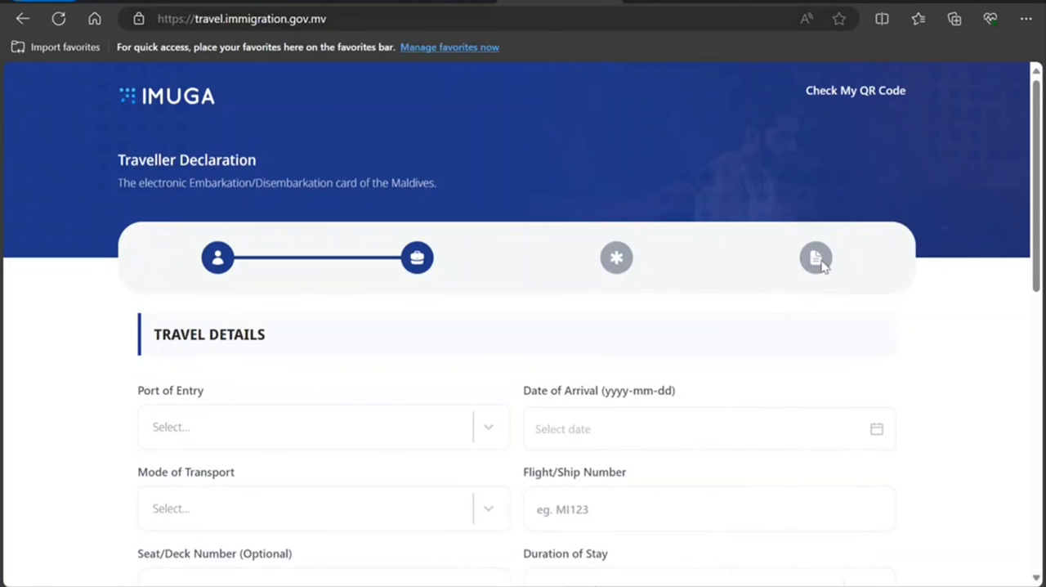
scroll(501, 369, down, 2)
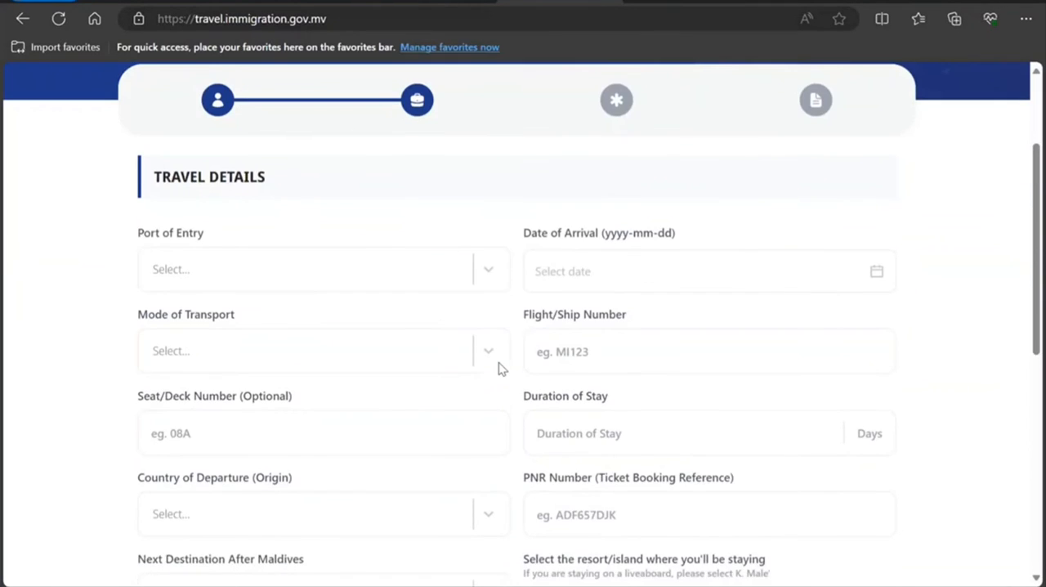
click(468, 280)
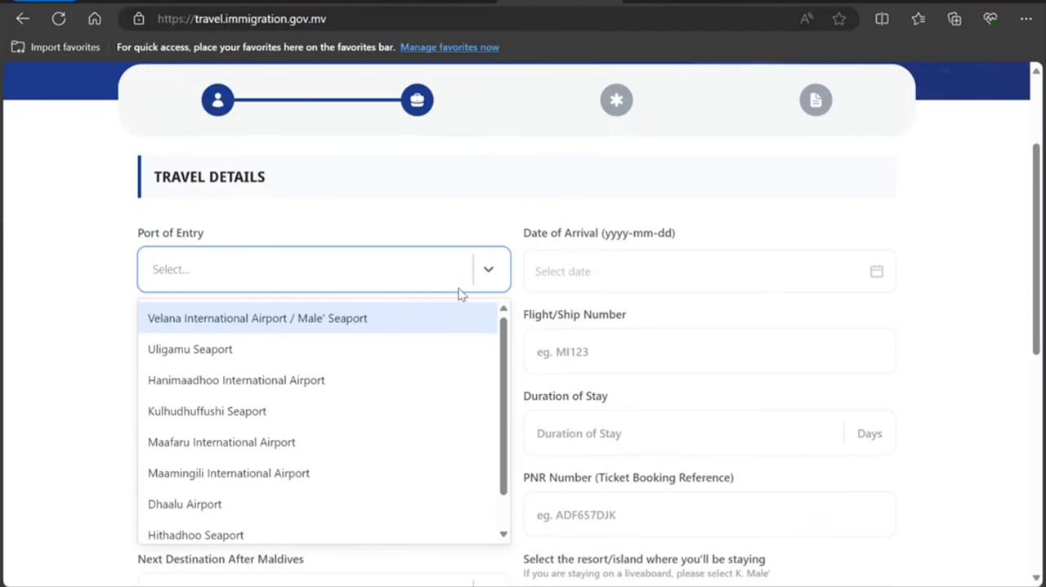
click(419, 343)
click(621, 268)
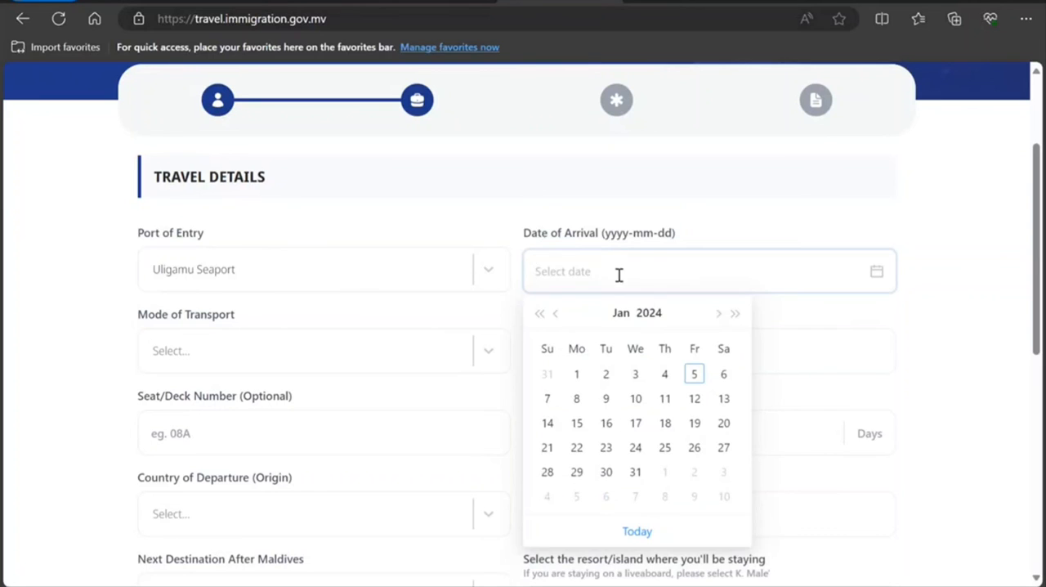
click(635, 468)
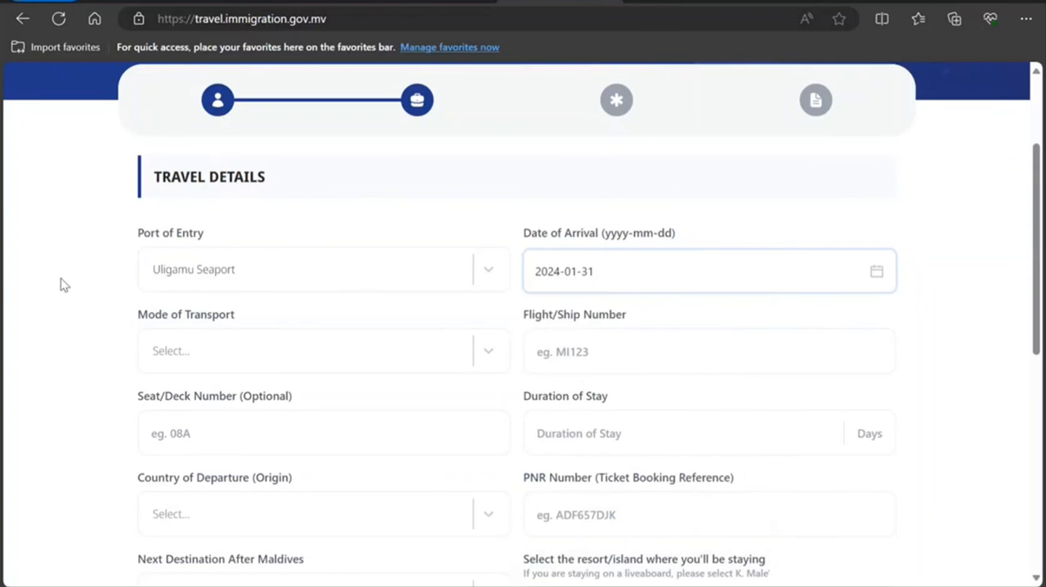
Step: Change the date of arrival to 2024-01-08 and set the mode of transport to By Air
click(608, 269)
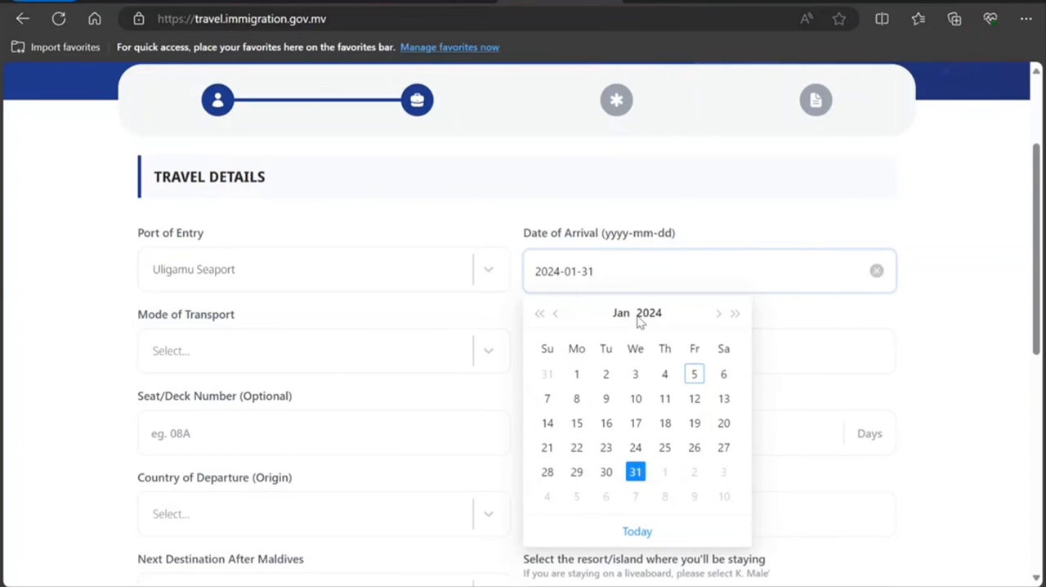
click(576, 402)
click(658, 278)
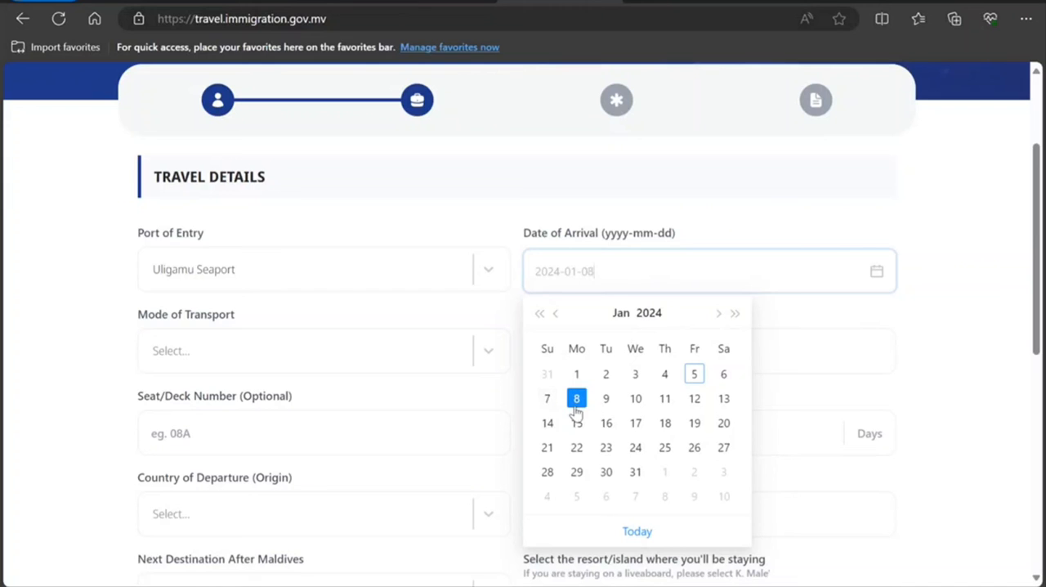
click(433, 352)
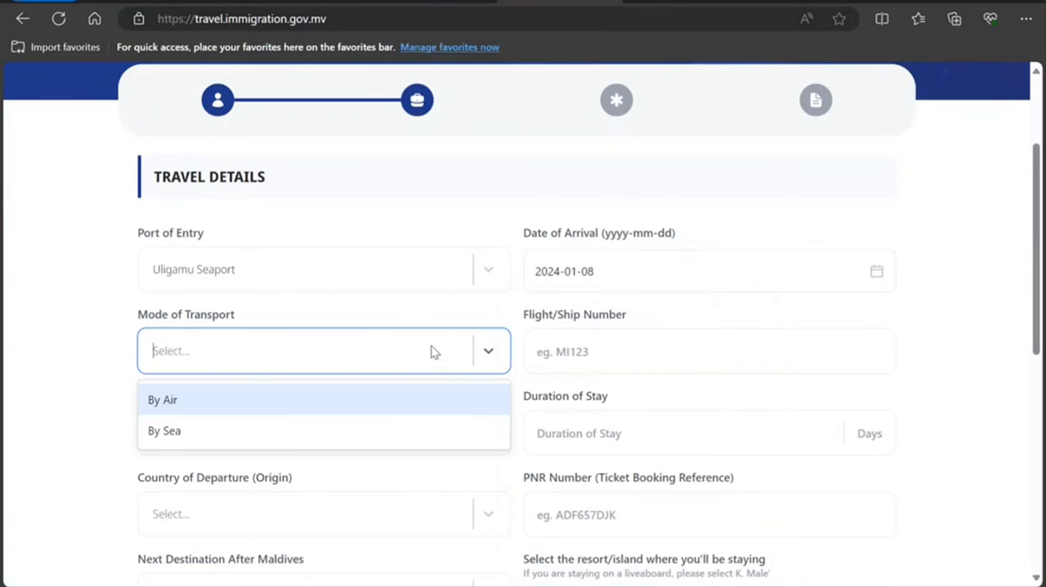
click(387, 411)
Step: Enter B787 as the flight number and set the duration of stay to 10 days
click(660, 371)
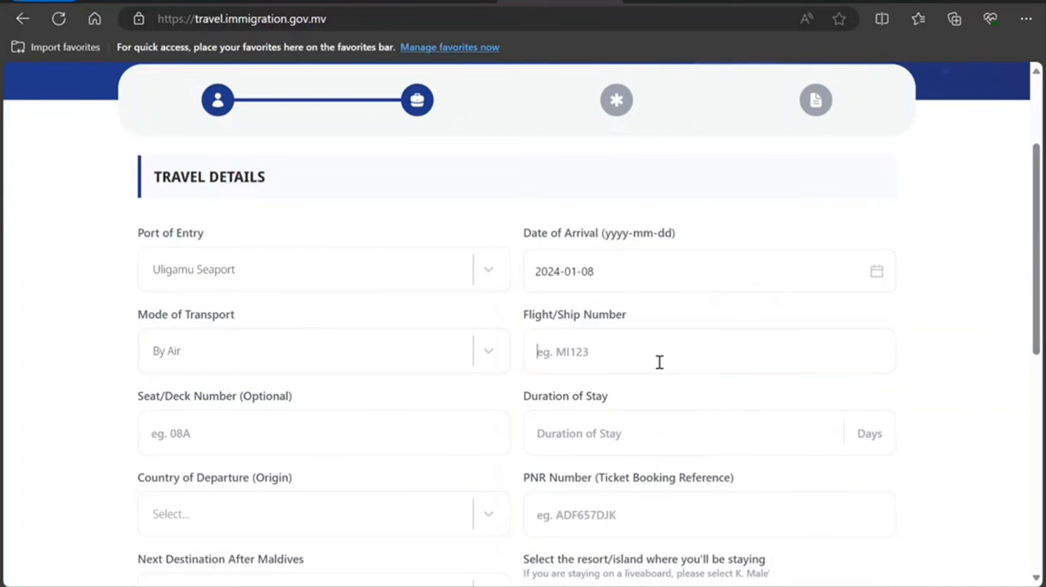
text(B787)
scroll(448, 409, down, 1)
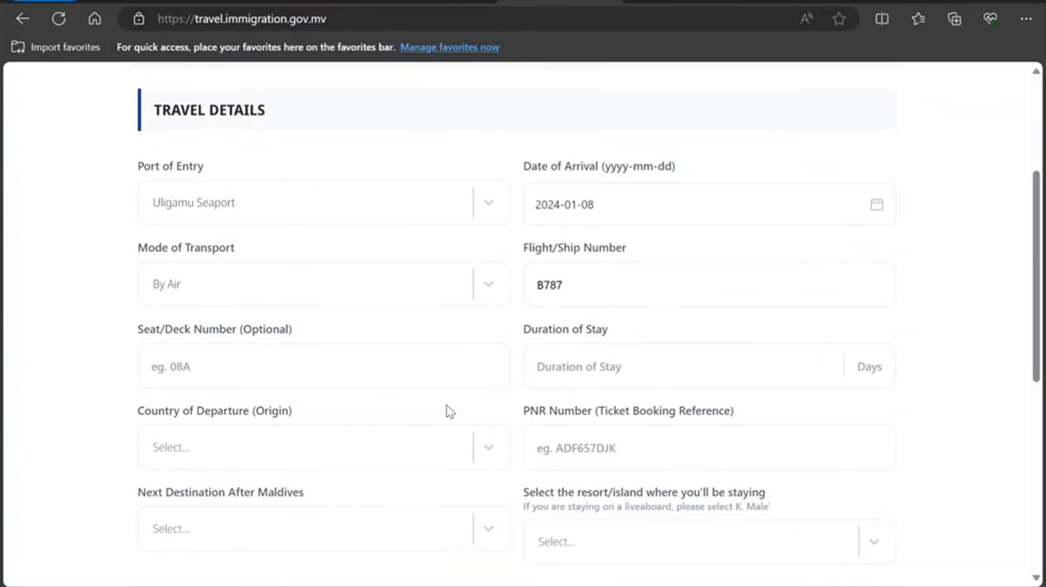
click(817, 349)
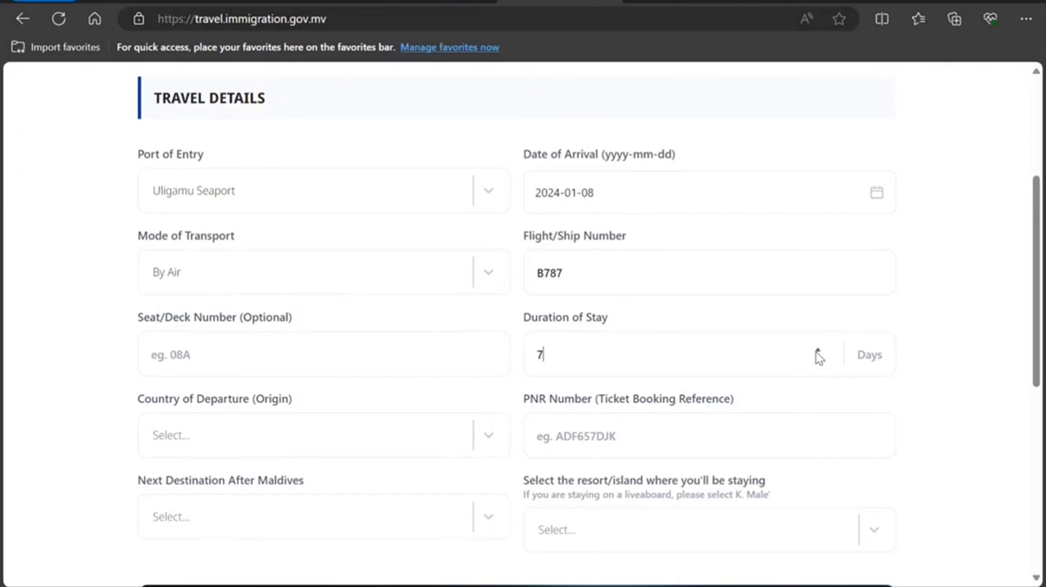
click(817, 350)
click(817, 350)
click(817, 350)
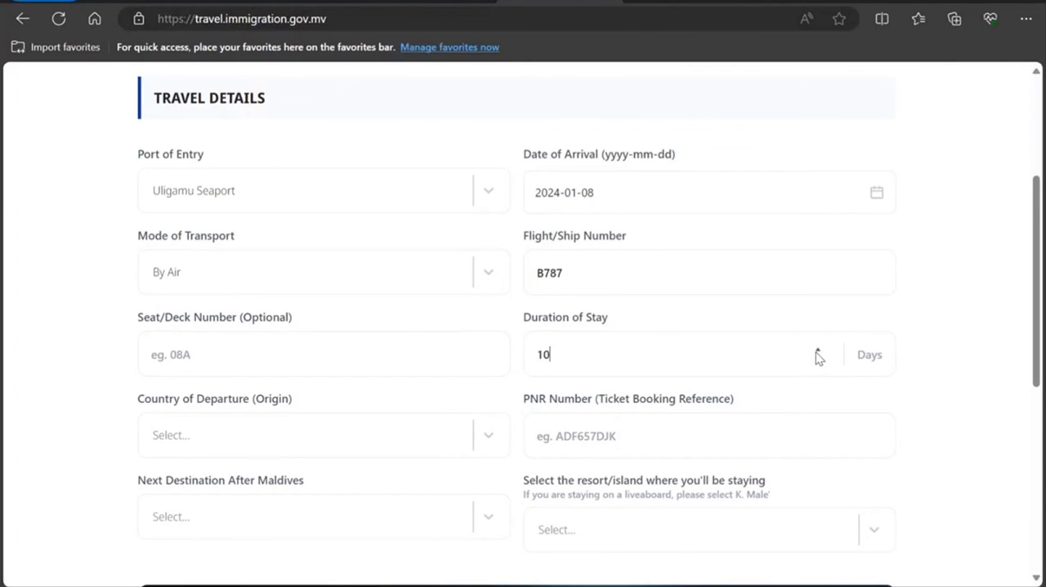
Step: Set the country of departure to Canada and fill in the PNR ticket booking reference
click(234, 442)
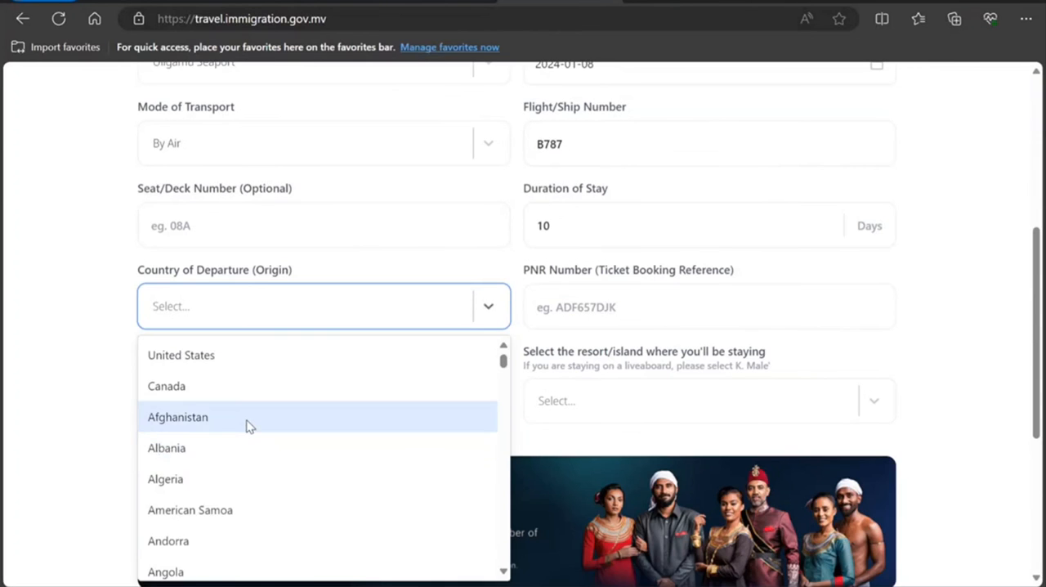
click(258, 385)
click(578, 320)
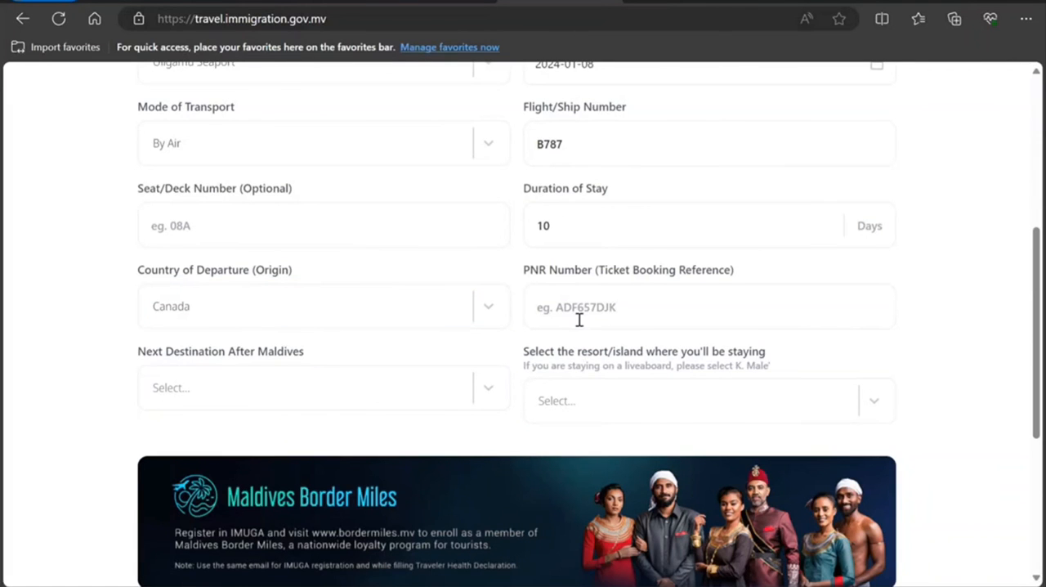
text(ADFDFDDFDFDFDDFDD)
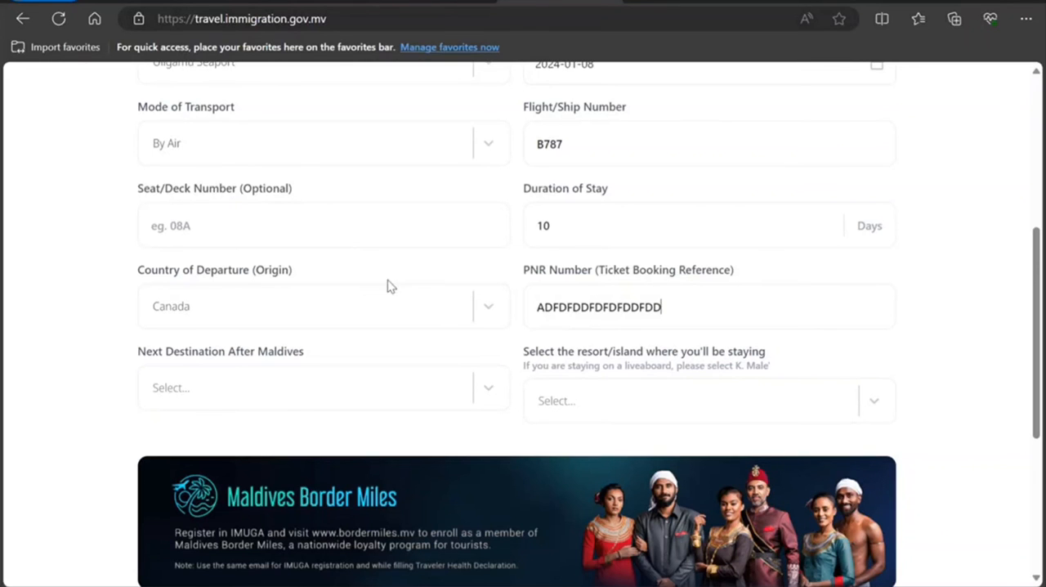
Step: Set the next destination after Maldives to Canada and choose K.Gaafaru as the island of stay
click(236, 387)
click(226, 396)
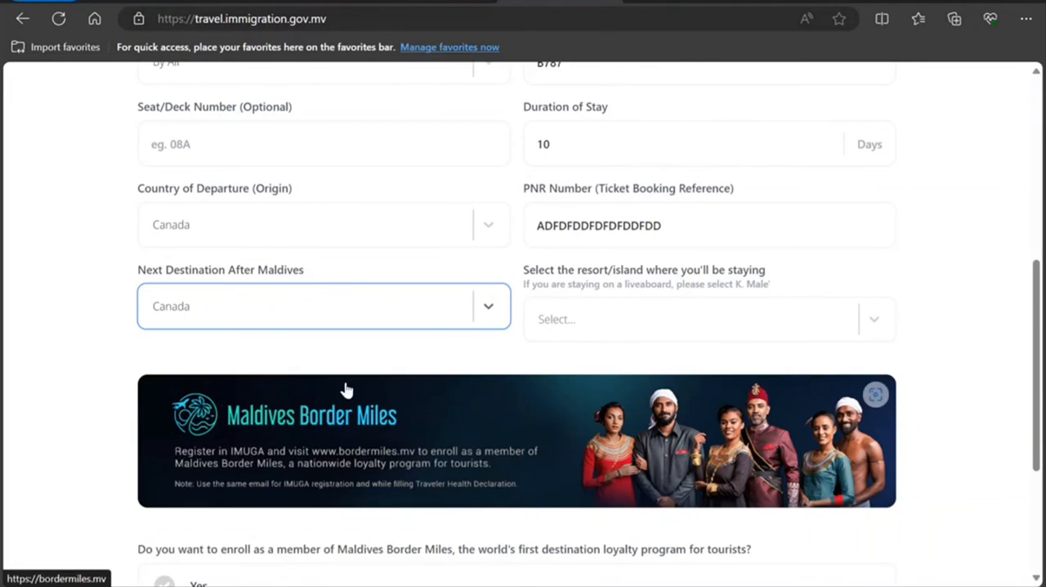
click(649, 327)
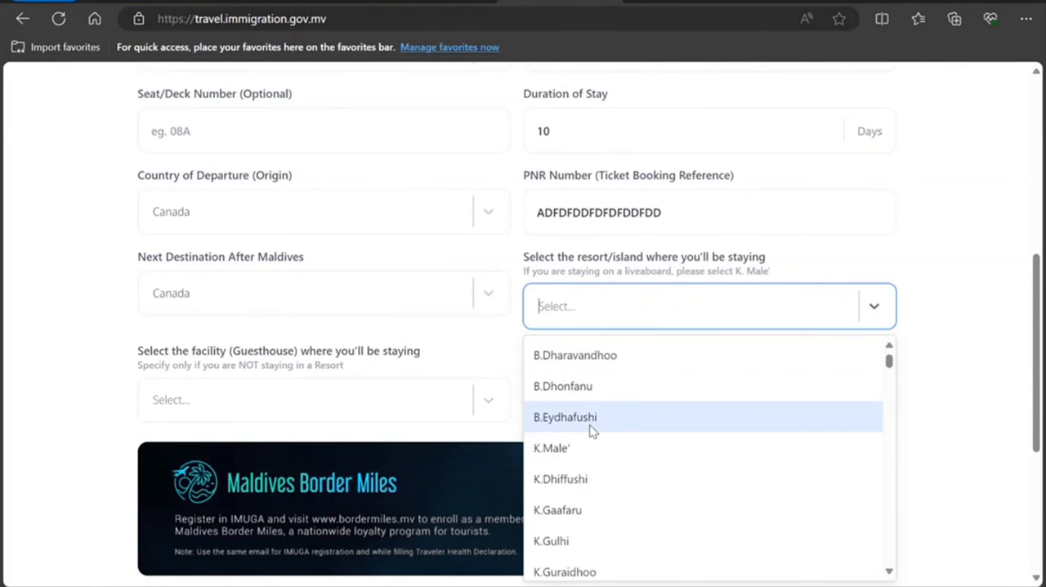
click(575, 511)
Step: Select Mookai Hotel as the guesthouse facility for the stay
scroll(478, 373, down, 2)
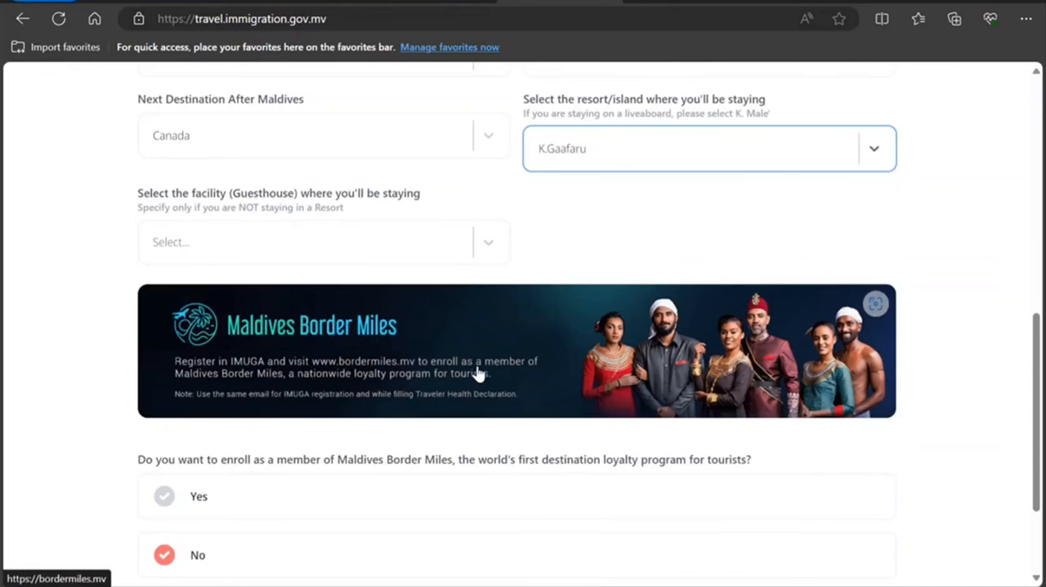
click(446, 250)
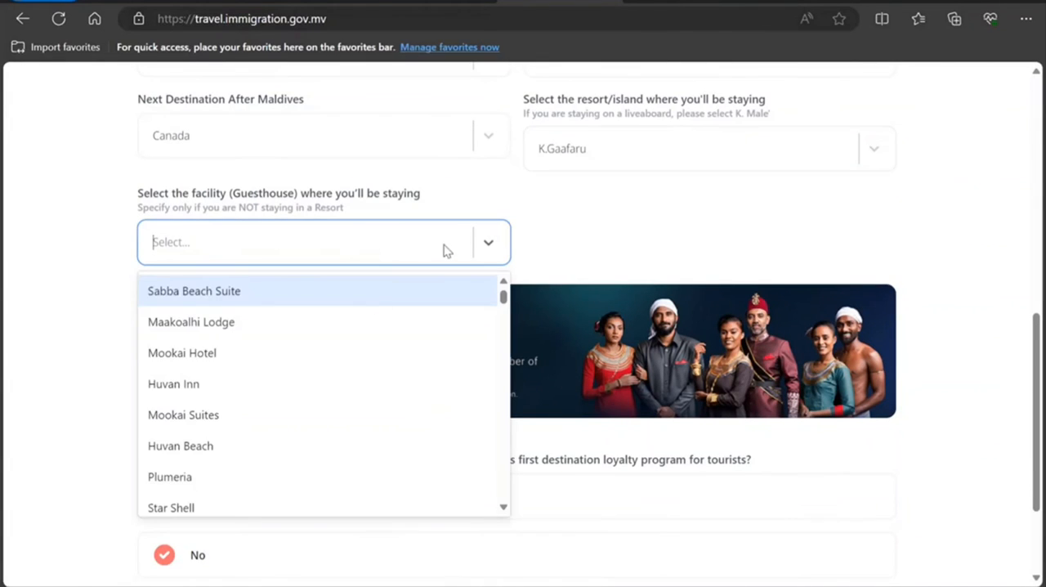
click(348, 362)
scroll(327, 446, down, 1)
scroll(320, 421, down, 1)
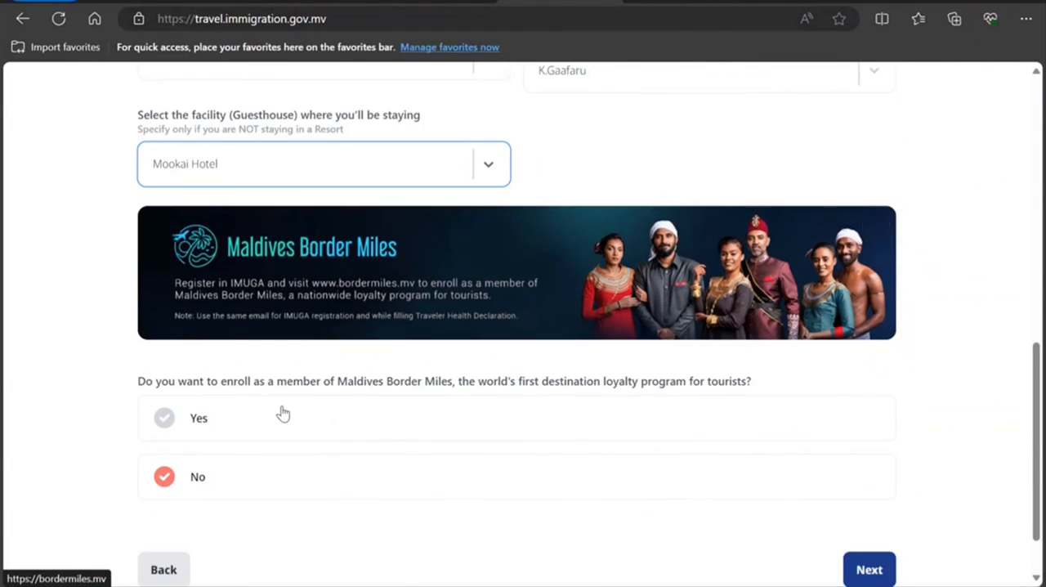
Step: Change the guesthouse facility for the stay to AKIRI DHIGURAH
click(385, 175)
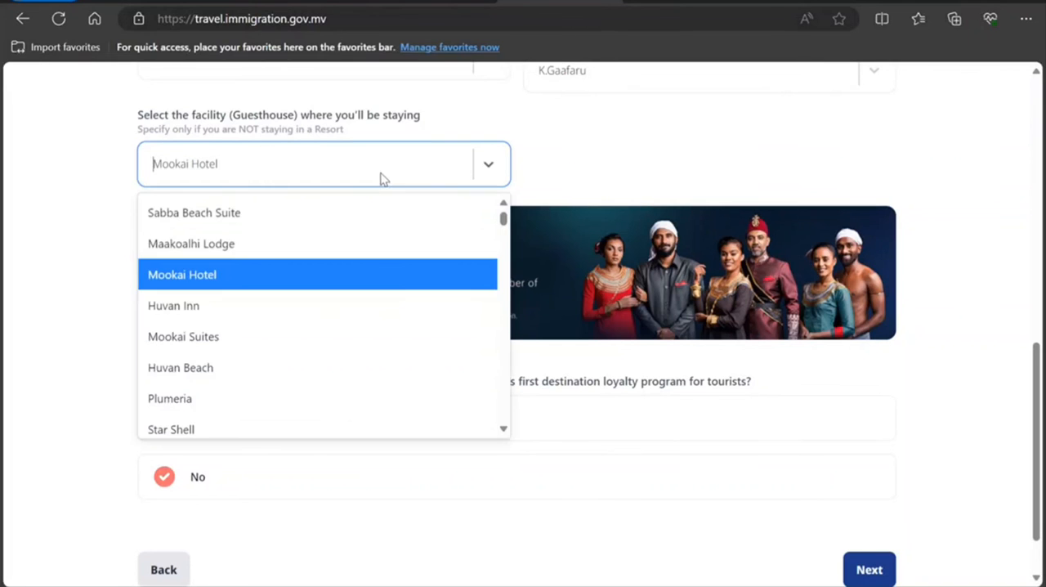
scroll(367, 287, down, 5)
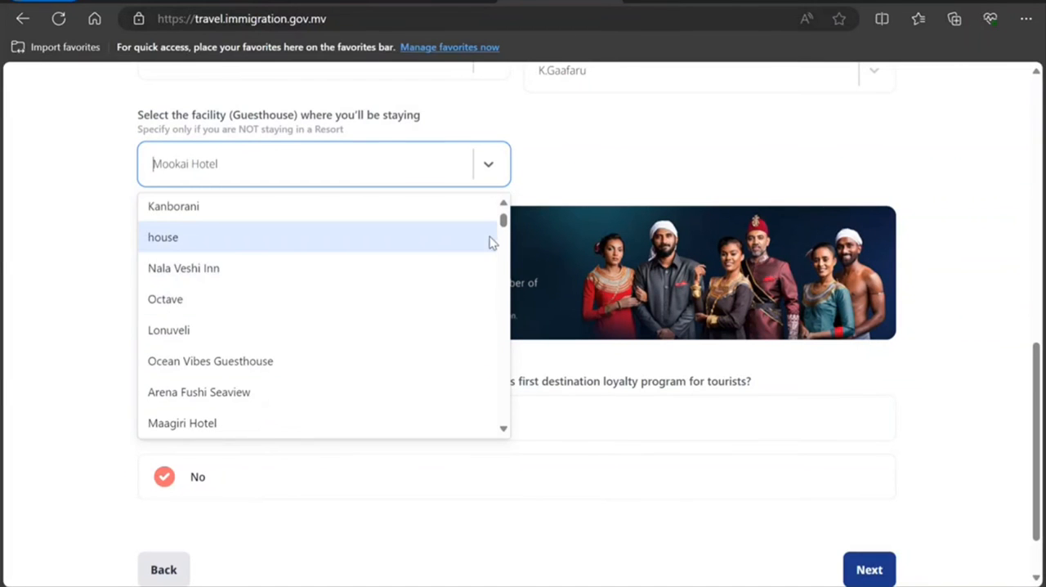
drag(504, 222, 474, 460)
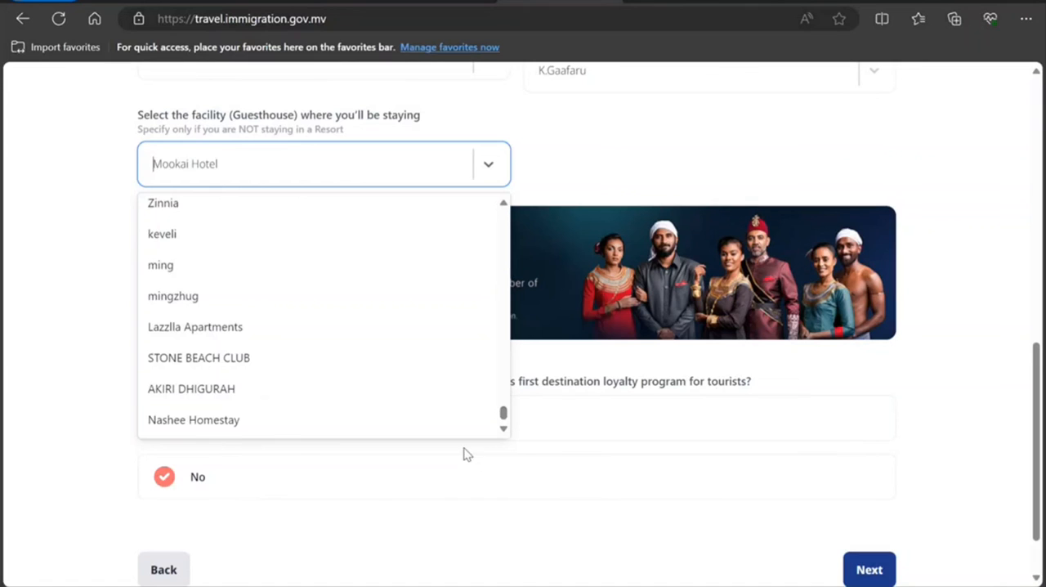
click(425, 389)
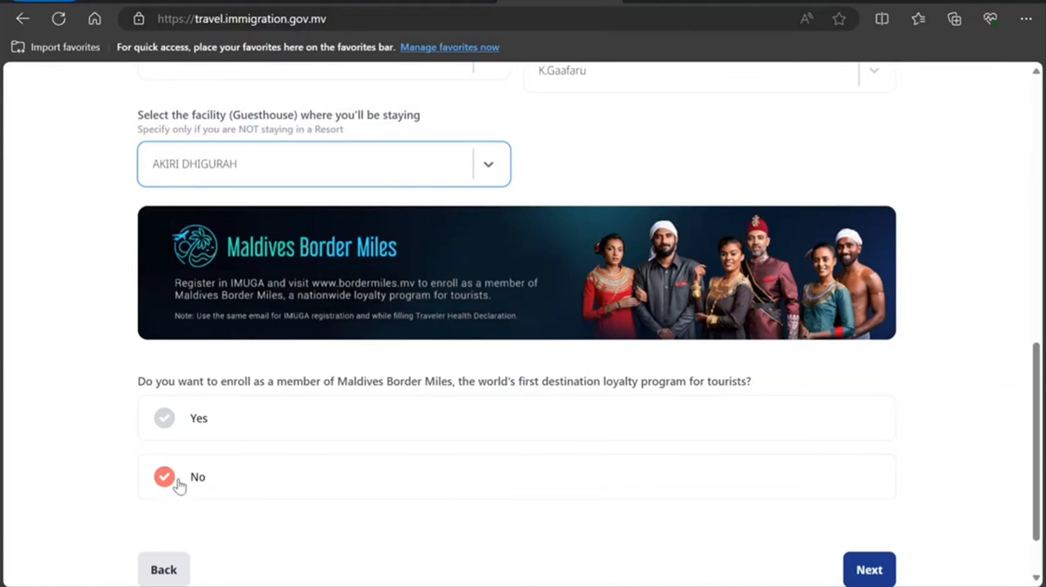
Step: Proceed to the health information page and answer No to the question about travel in a Yellow Fever endemic country
click(882, 566)
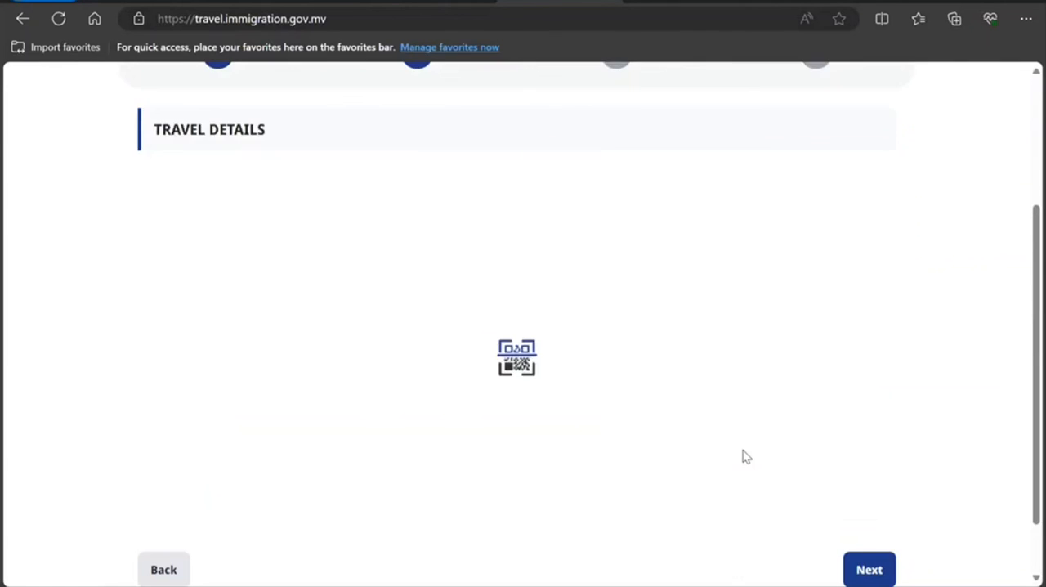
scroll(694, 449, up, 1)
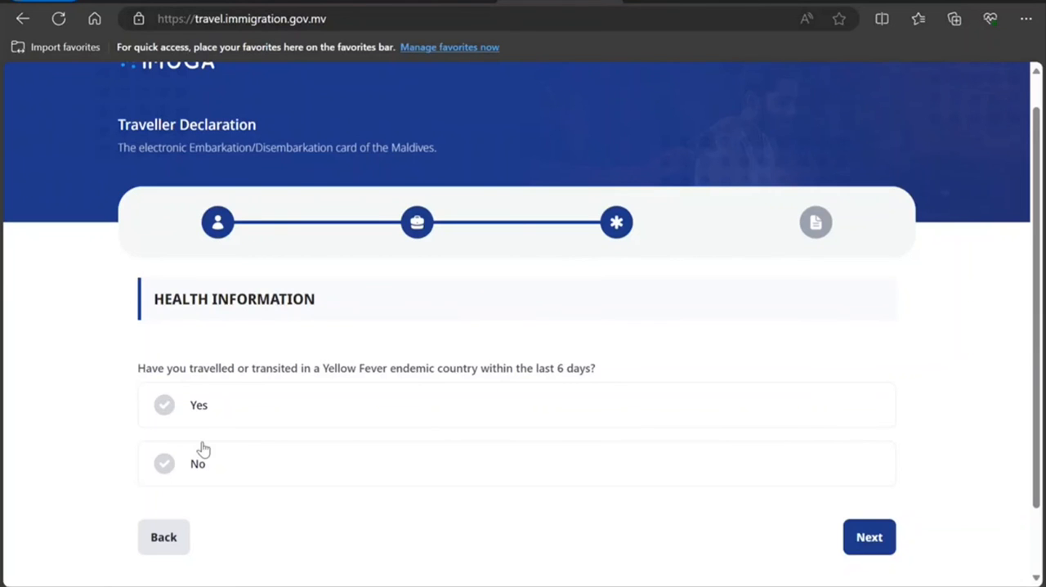
click(181, 469)
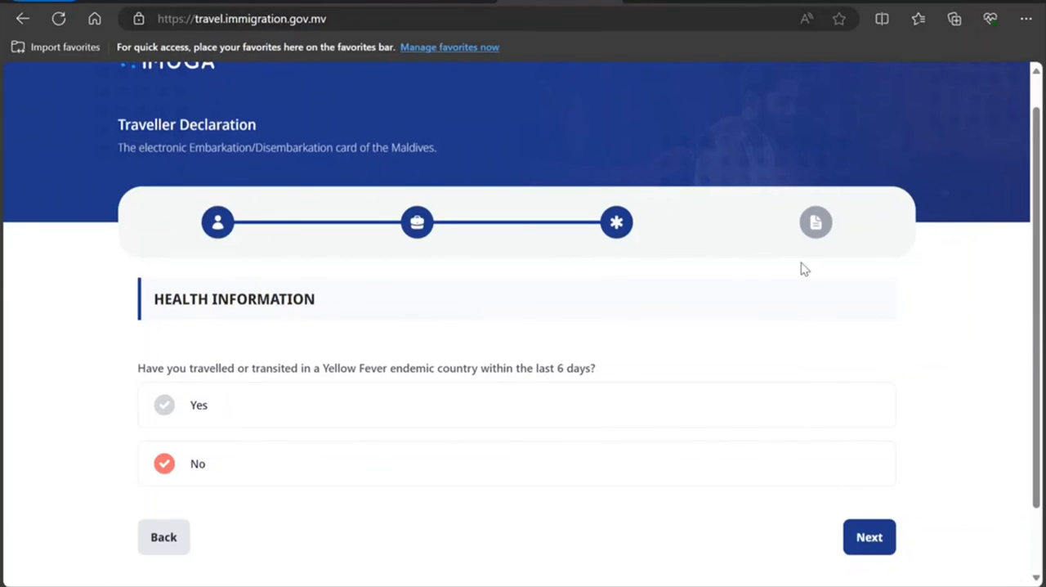